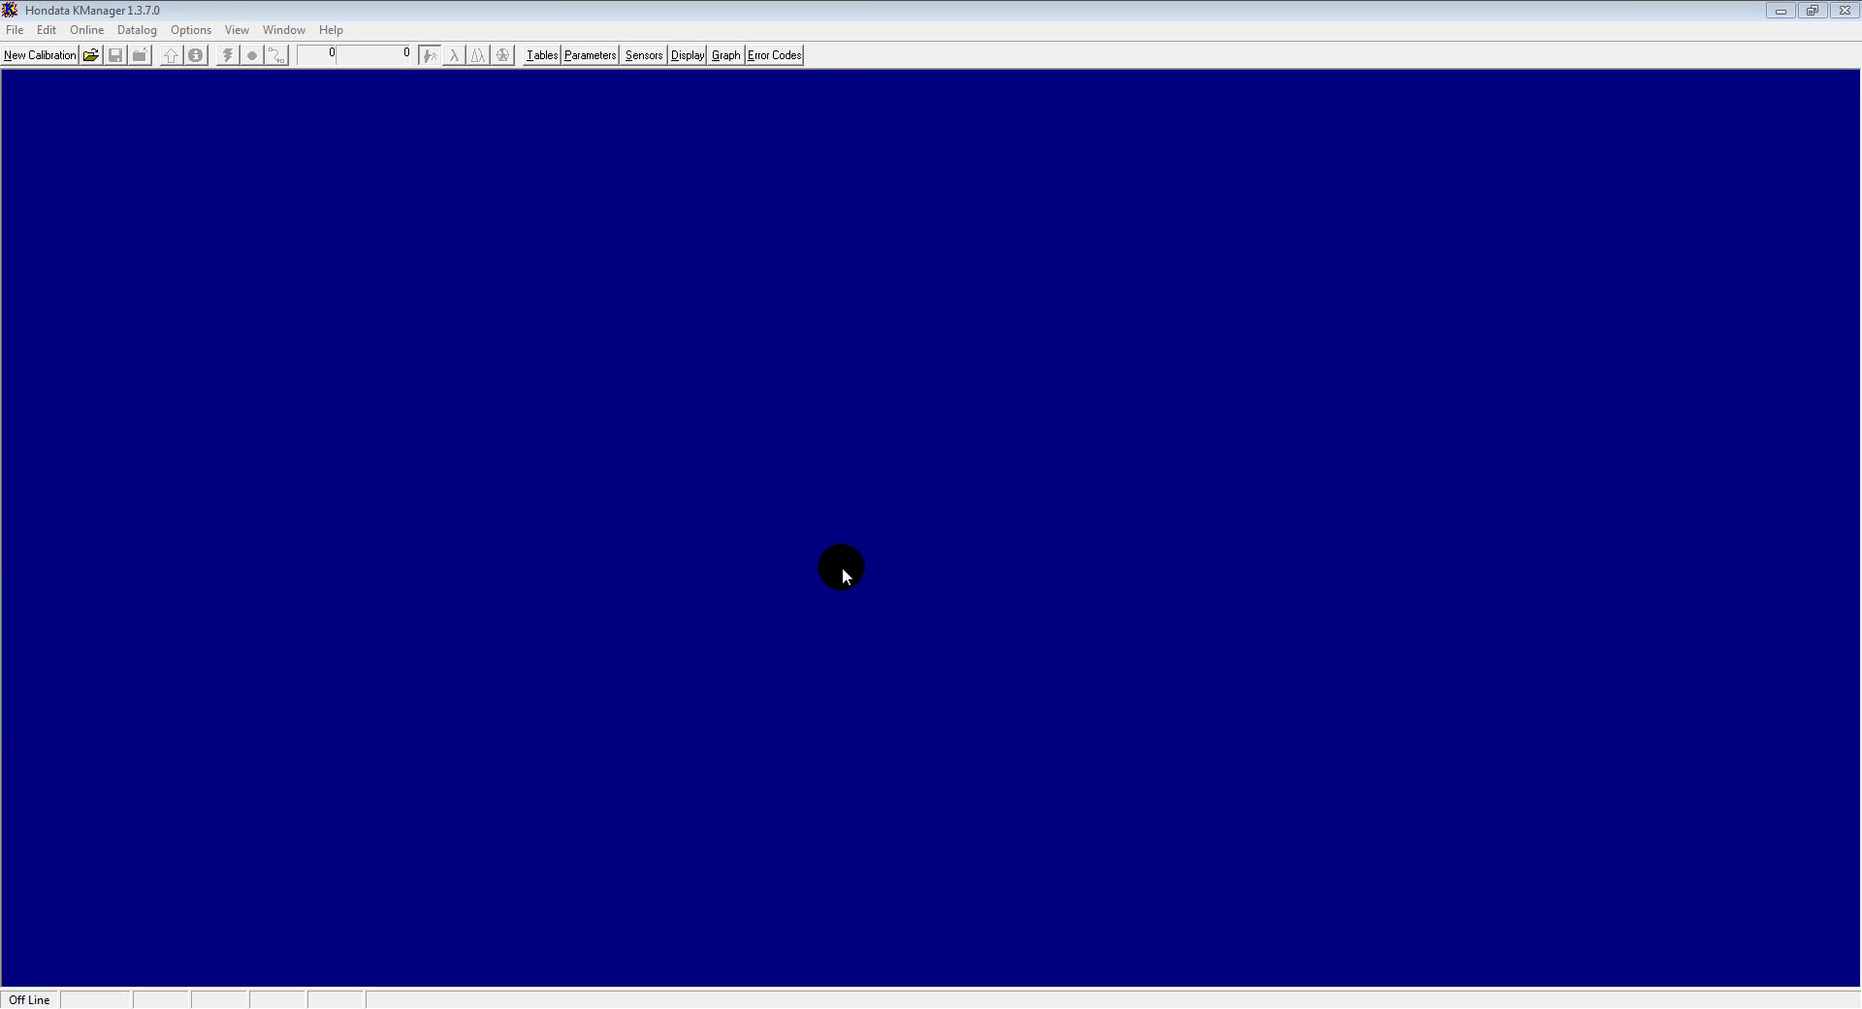
Step: Start a new RSX (Type S) - PRB calibration from the k20a2-rsx-2005.kal cold-air-intake base map
{"action": "left_click", "coordinate": [816, 532]}
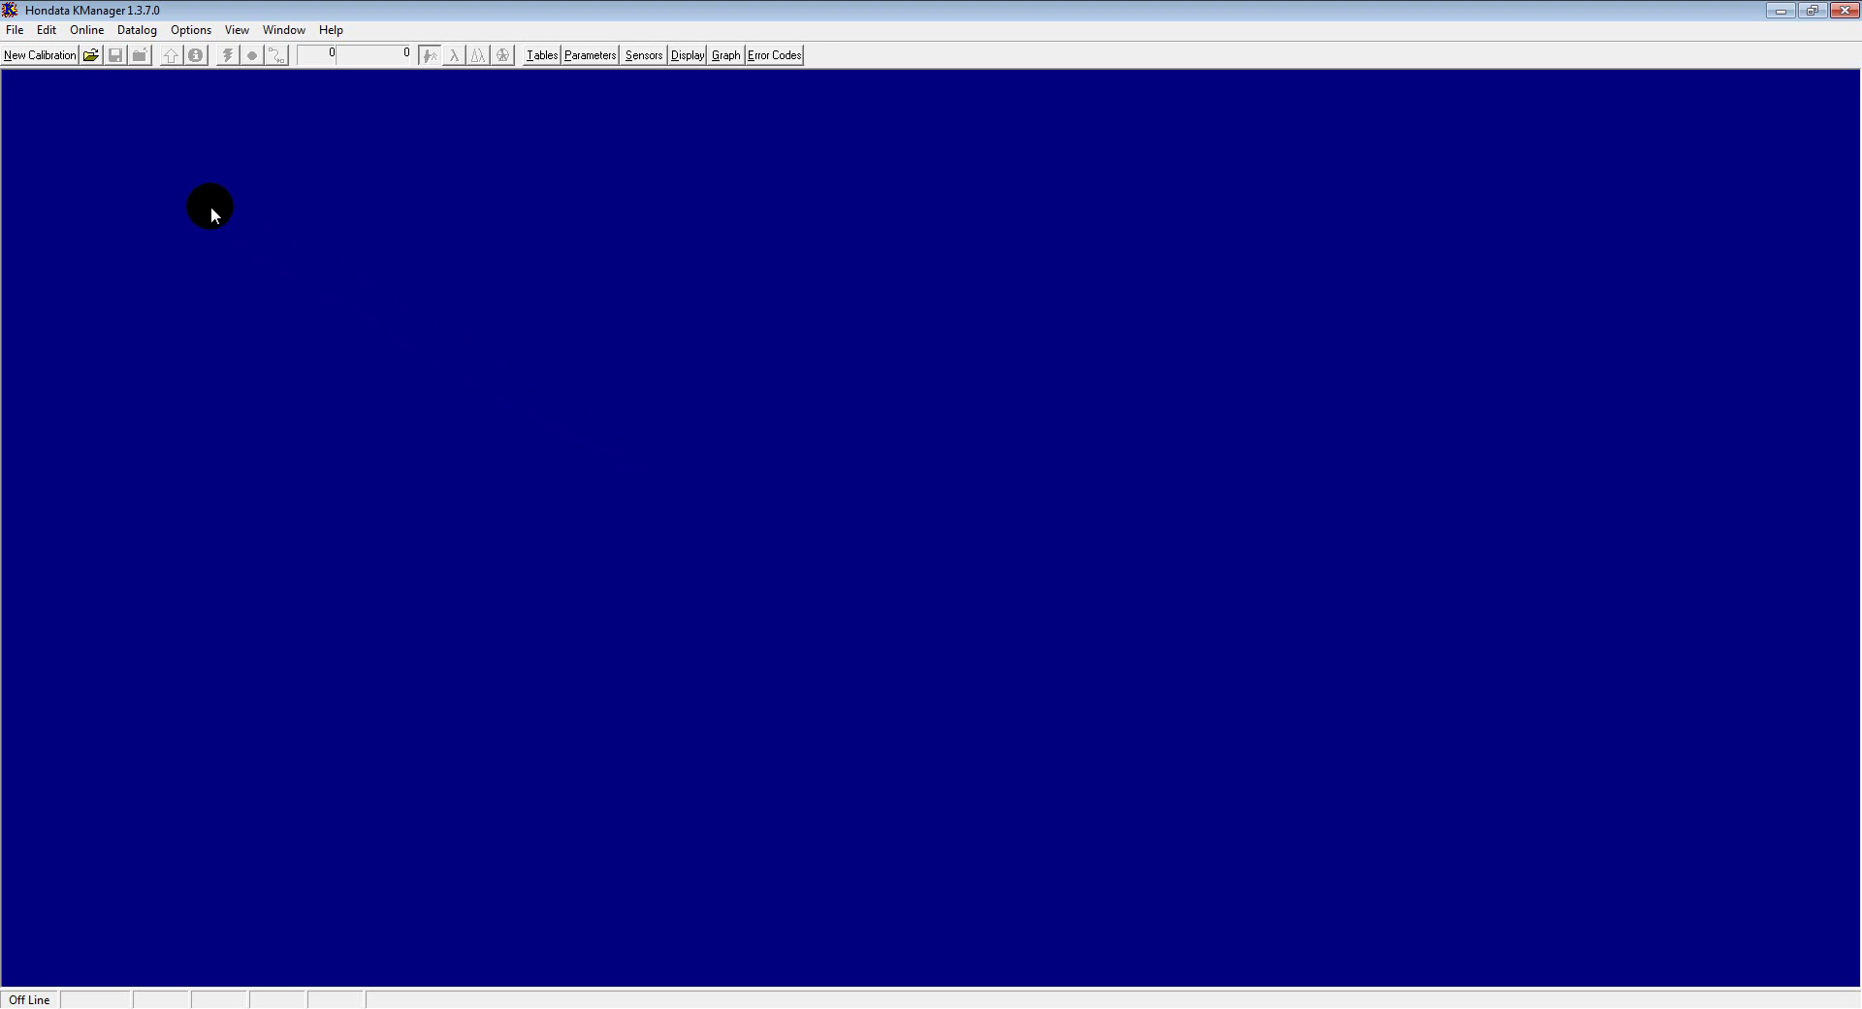
{"action": "left_click", "coordinate": [41, 55]}
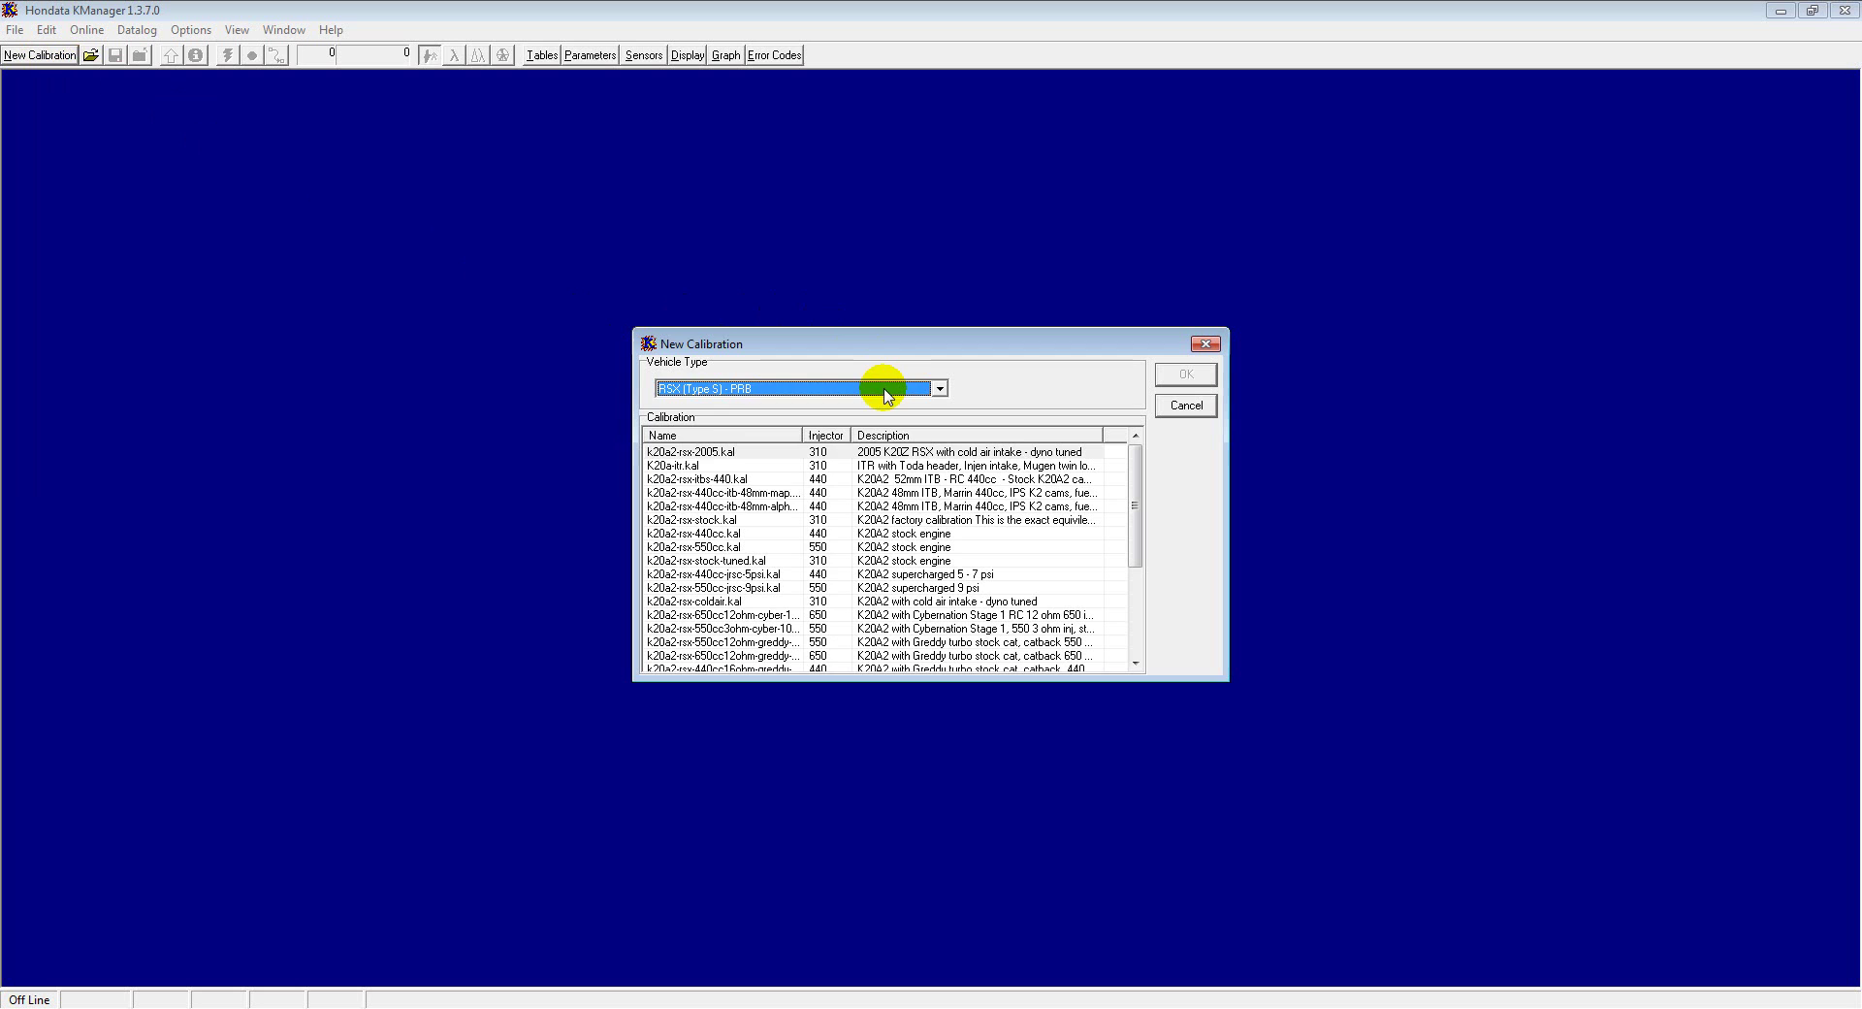
{"action": "left_click", "coordinate": [885, 390]}
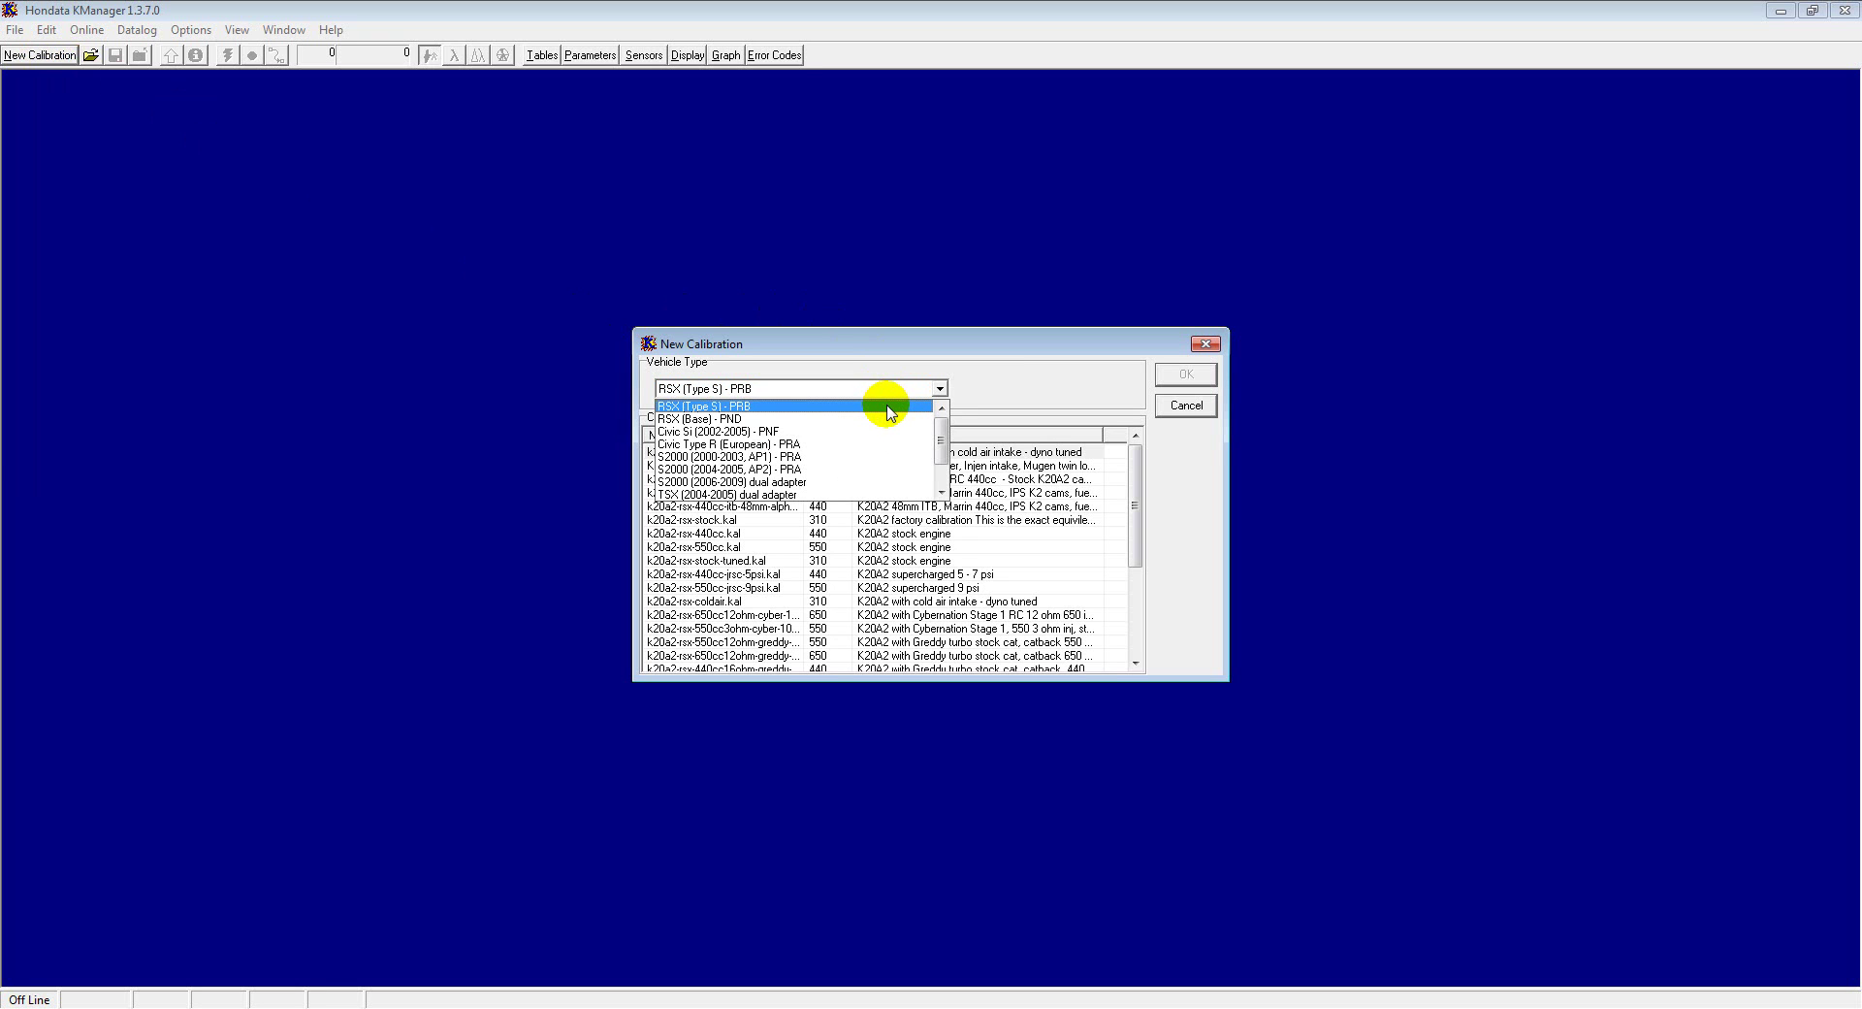
{"action": "left_click", "coordinate": [889, 407]}
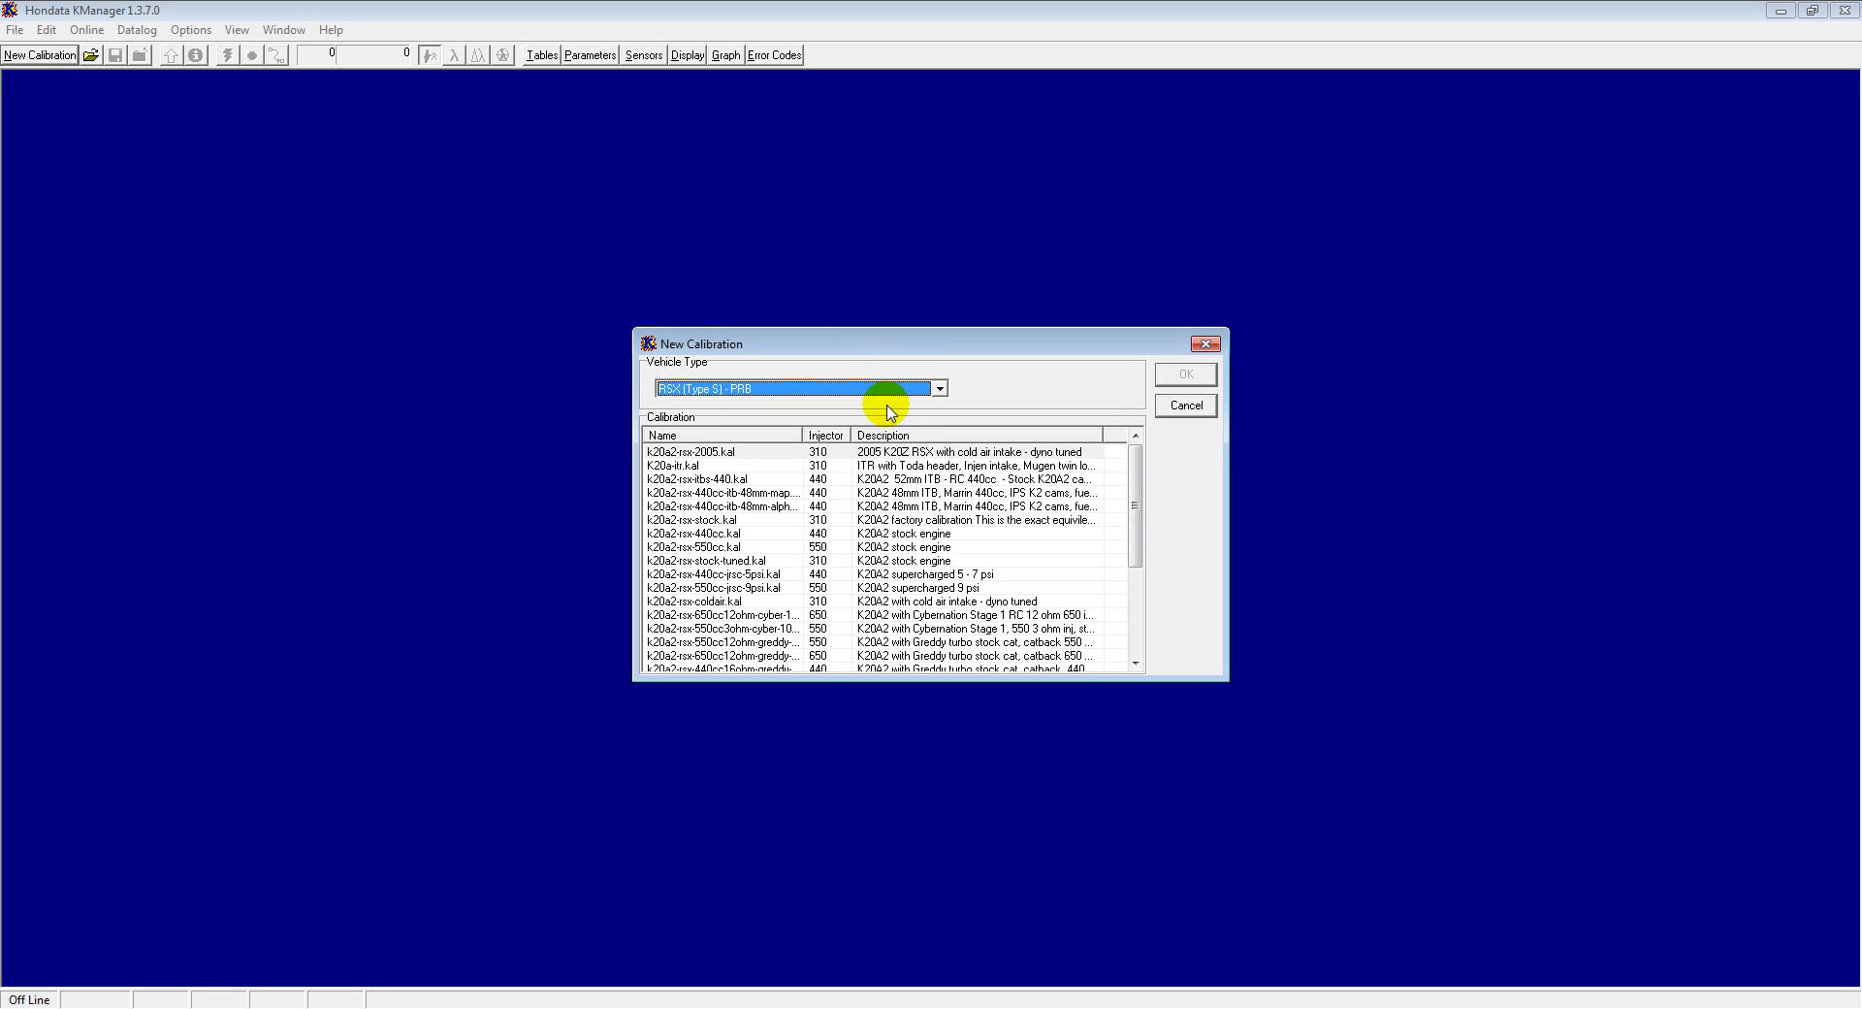
{"action": "left_click", "coordinate": [949, 455]}
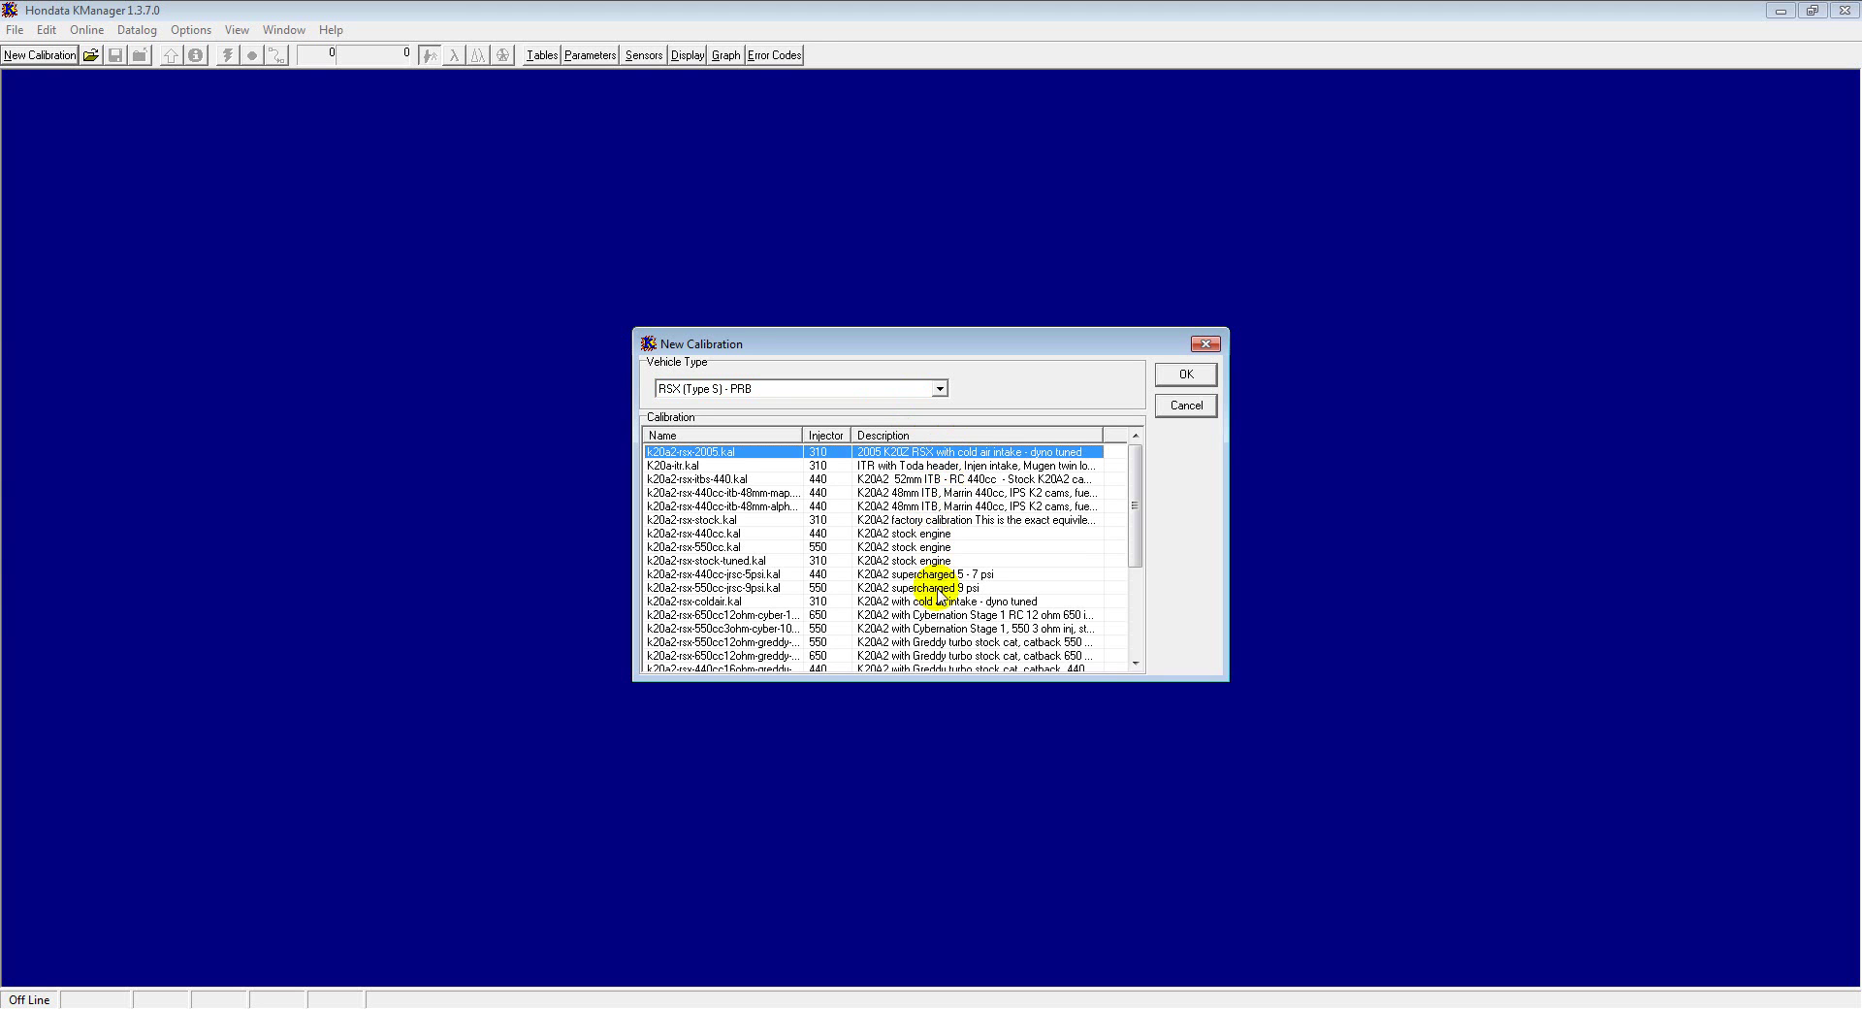
Step: Scroll the calibration list, then widen the dialog and Description column to show full descriptions
{"action": "left_click_drag", "start_coordinate": [1138, 481], "coordinate": [1130, 587]}
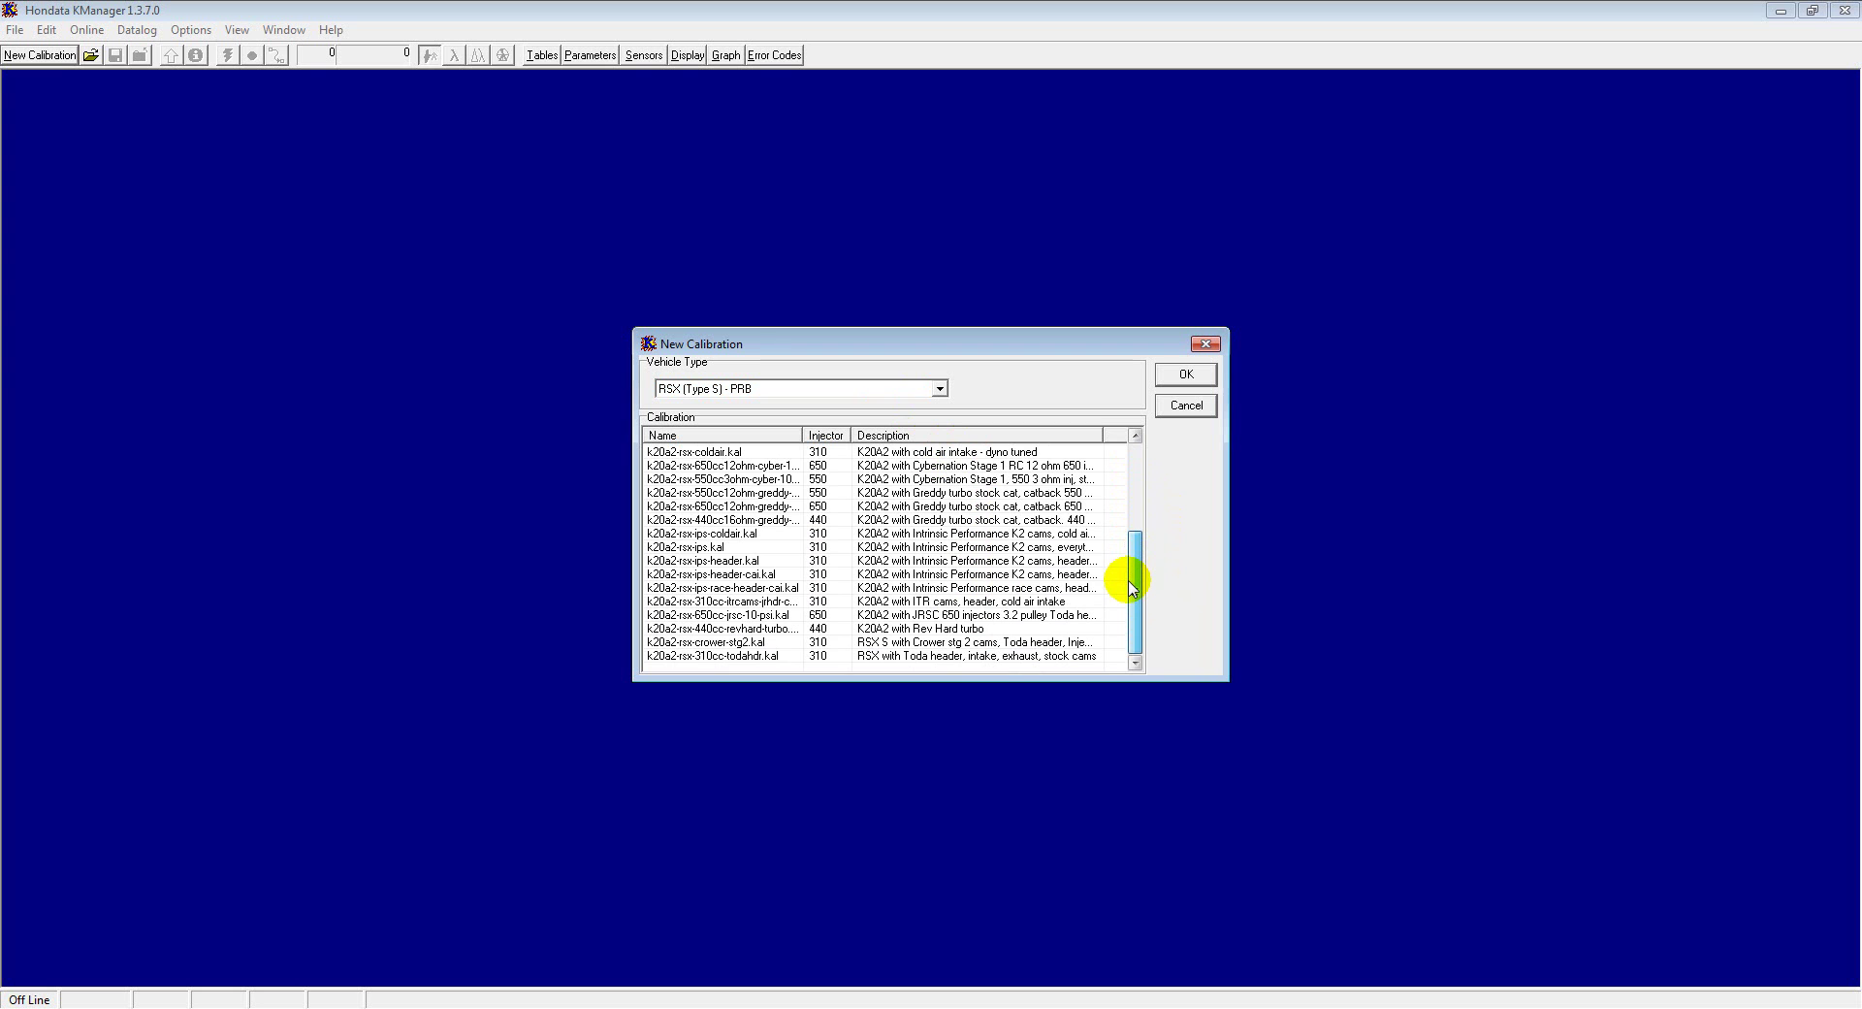
{"action": "left_click_drag", "start_coordinate": [1130, 587], "coordinate": [1152, 469]}
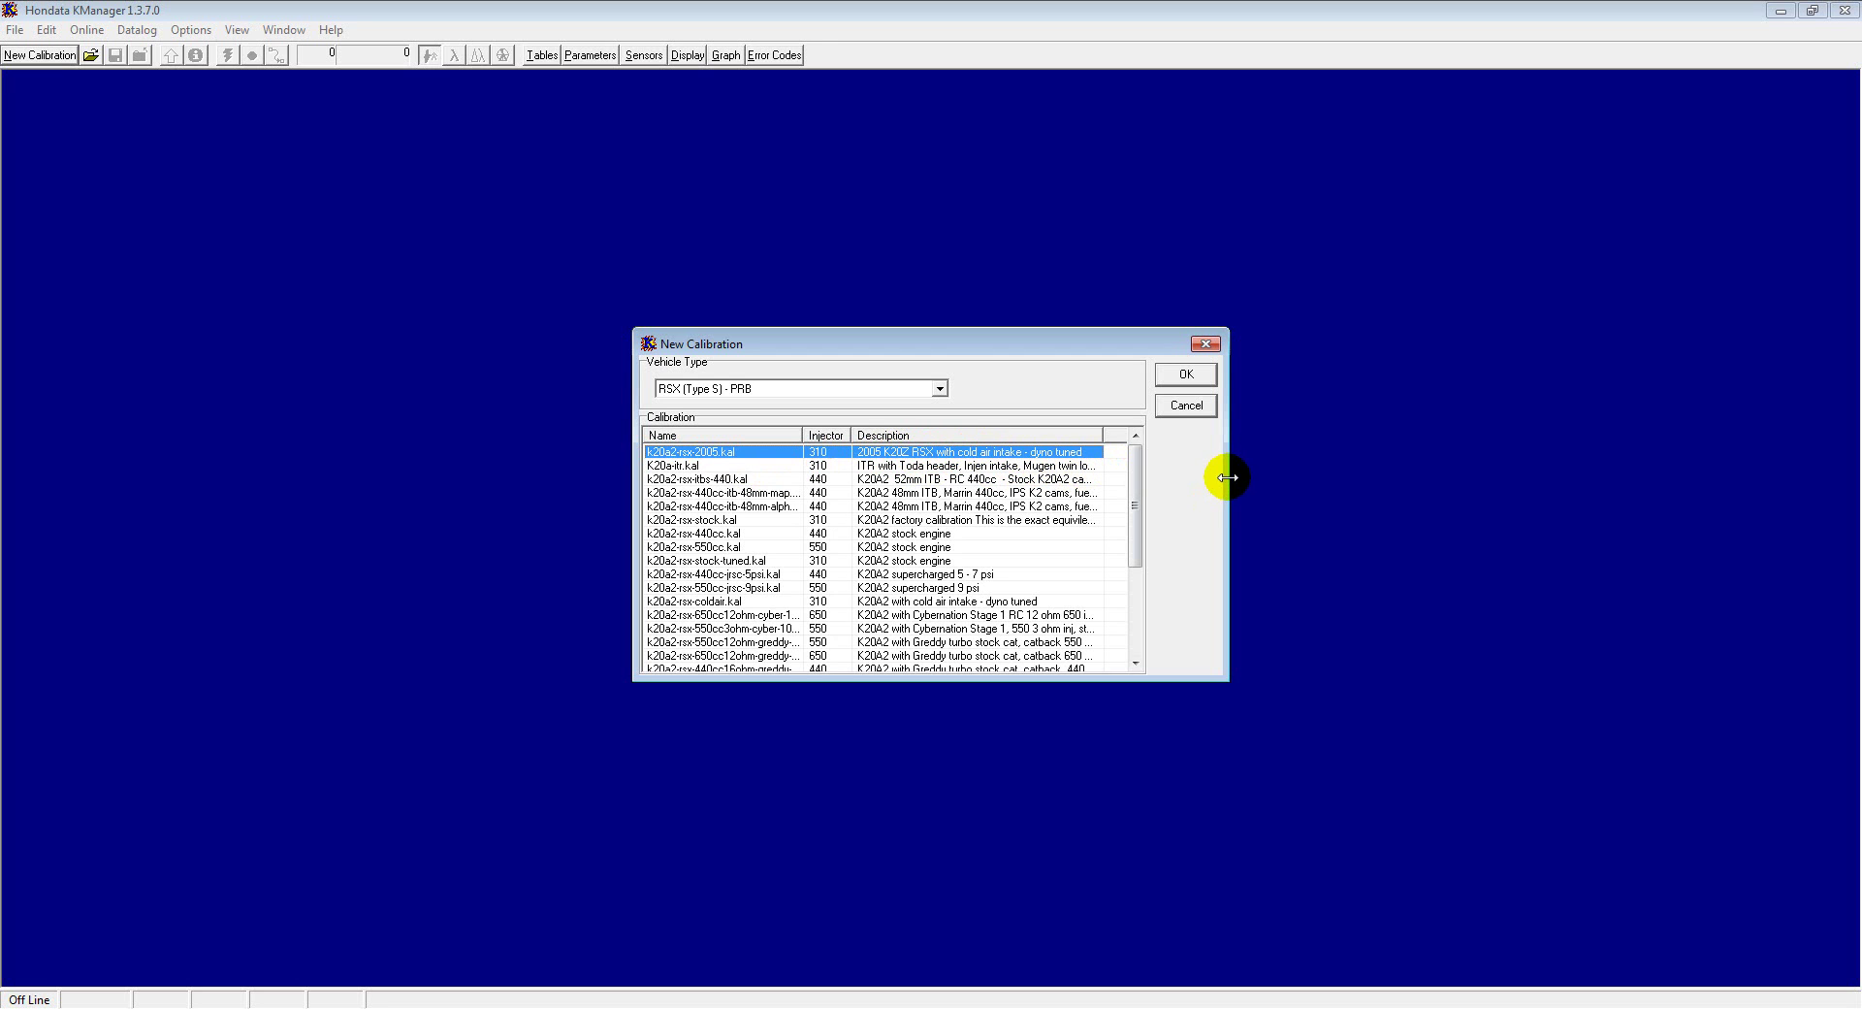
{"action": "left_click_drag", "start_coordinate": [1228, 479], "coordinate": [1375, 479]}
{"action": "left_click_drag", "start_coordinate": [1103, 435], "coordinate": [1206, 441]}
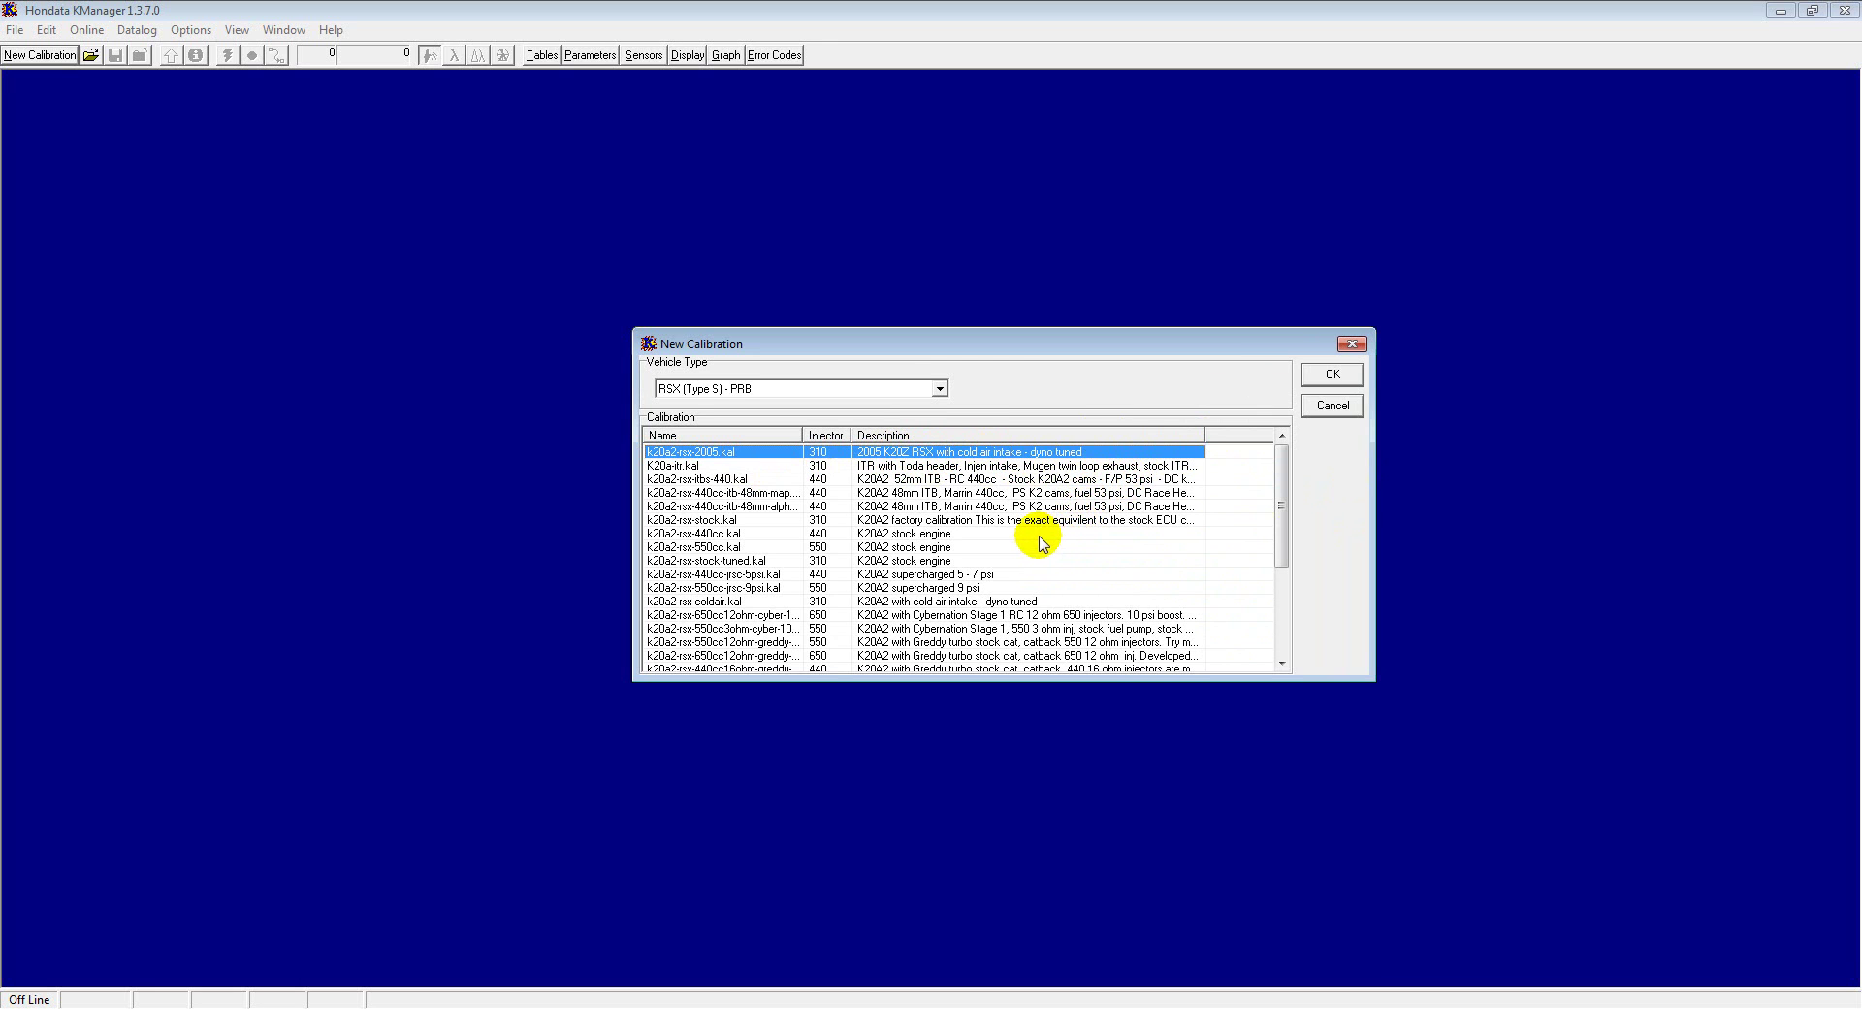
Step: Load the base map and open Low Speed Ignition, Parameters, Sensors, Display, Graph and Error Codes windows
{"action": "left_click", "coordinate": [1342, 378]}
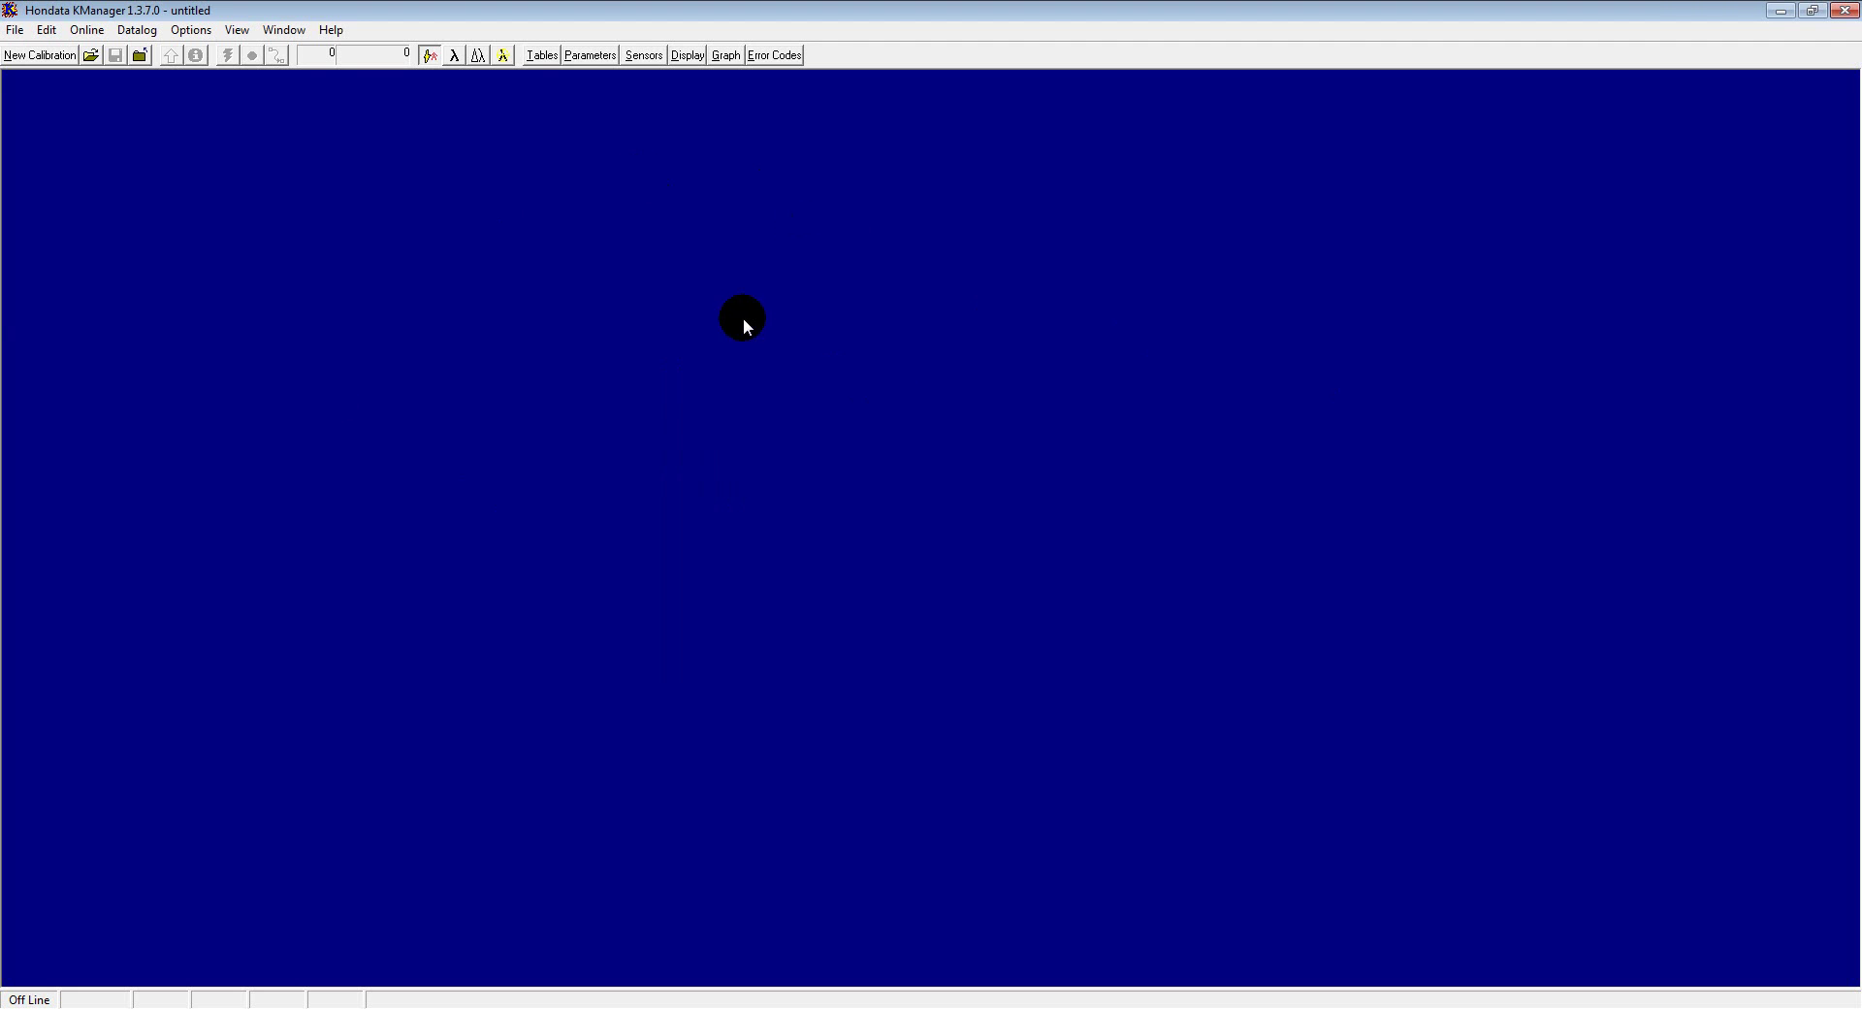
{"action": "left_click", "coordinate": [541, 56]}
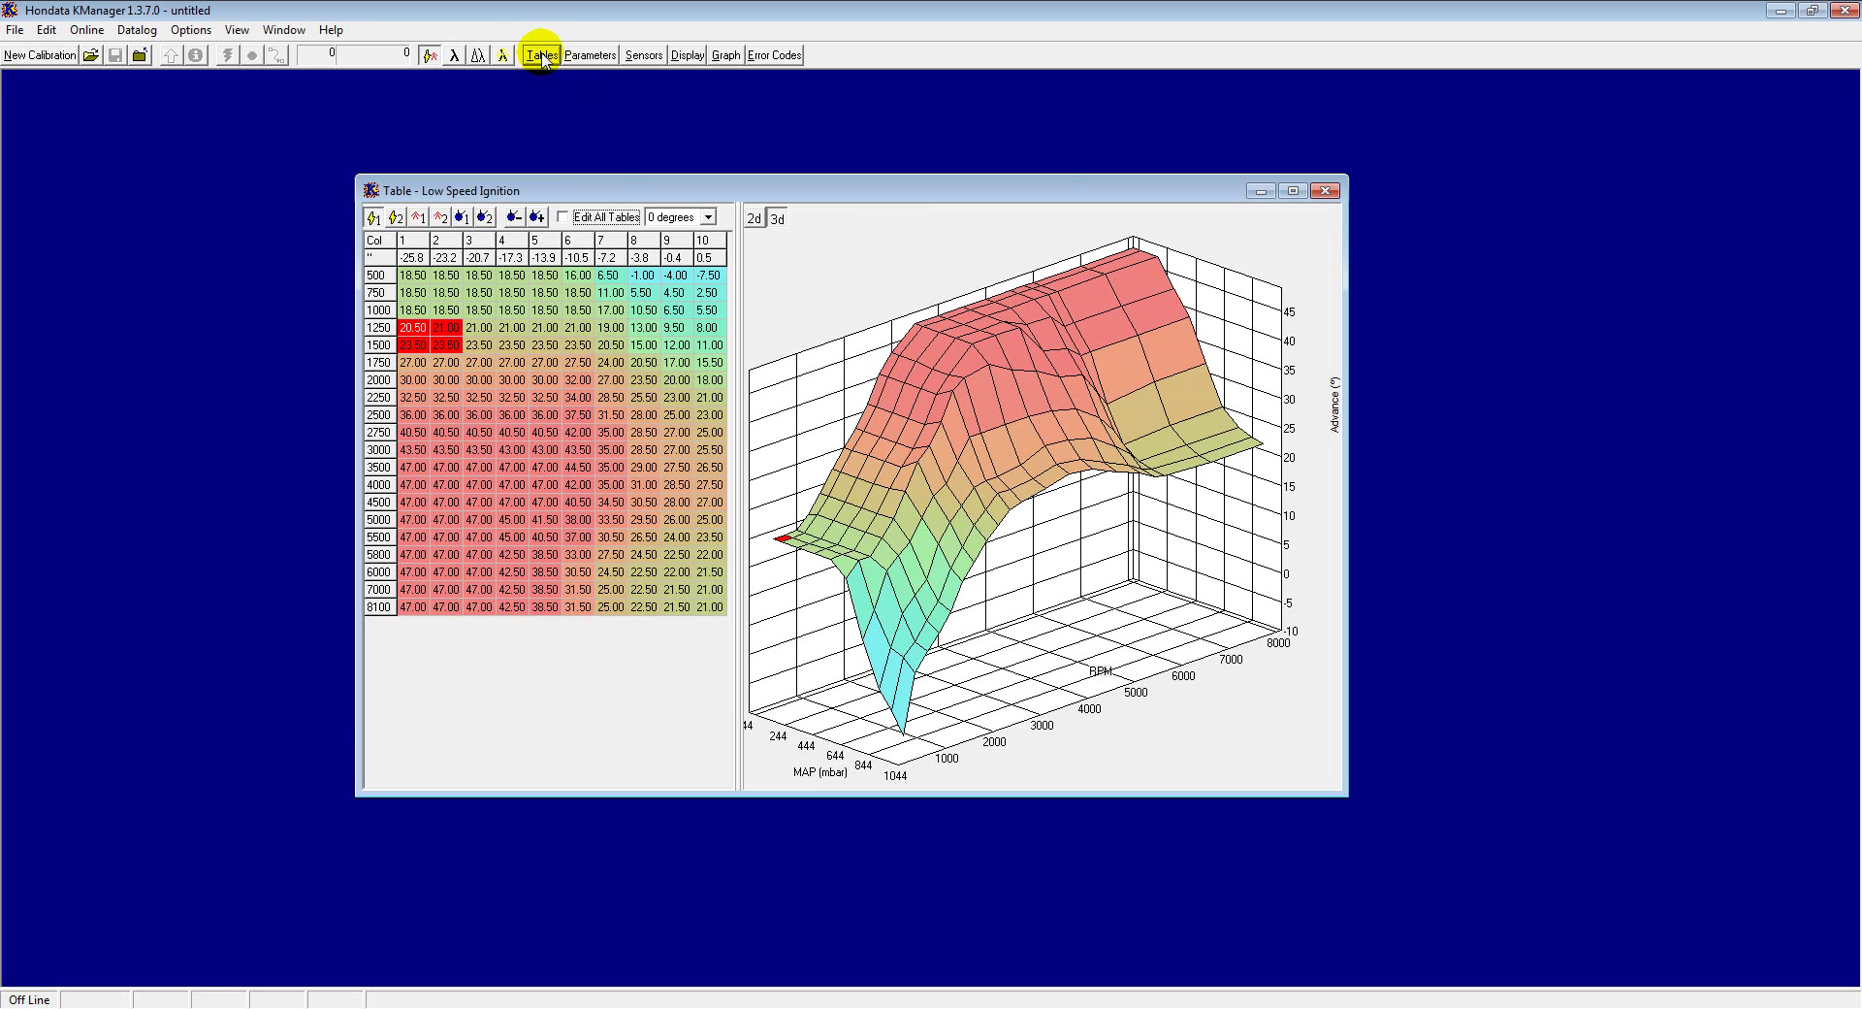
{"action": "left_click", "coordinate": [587, 56]}
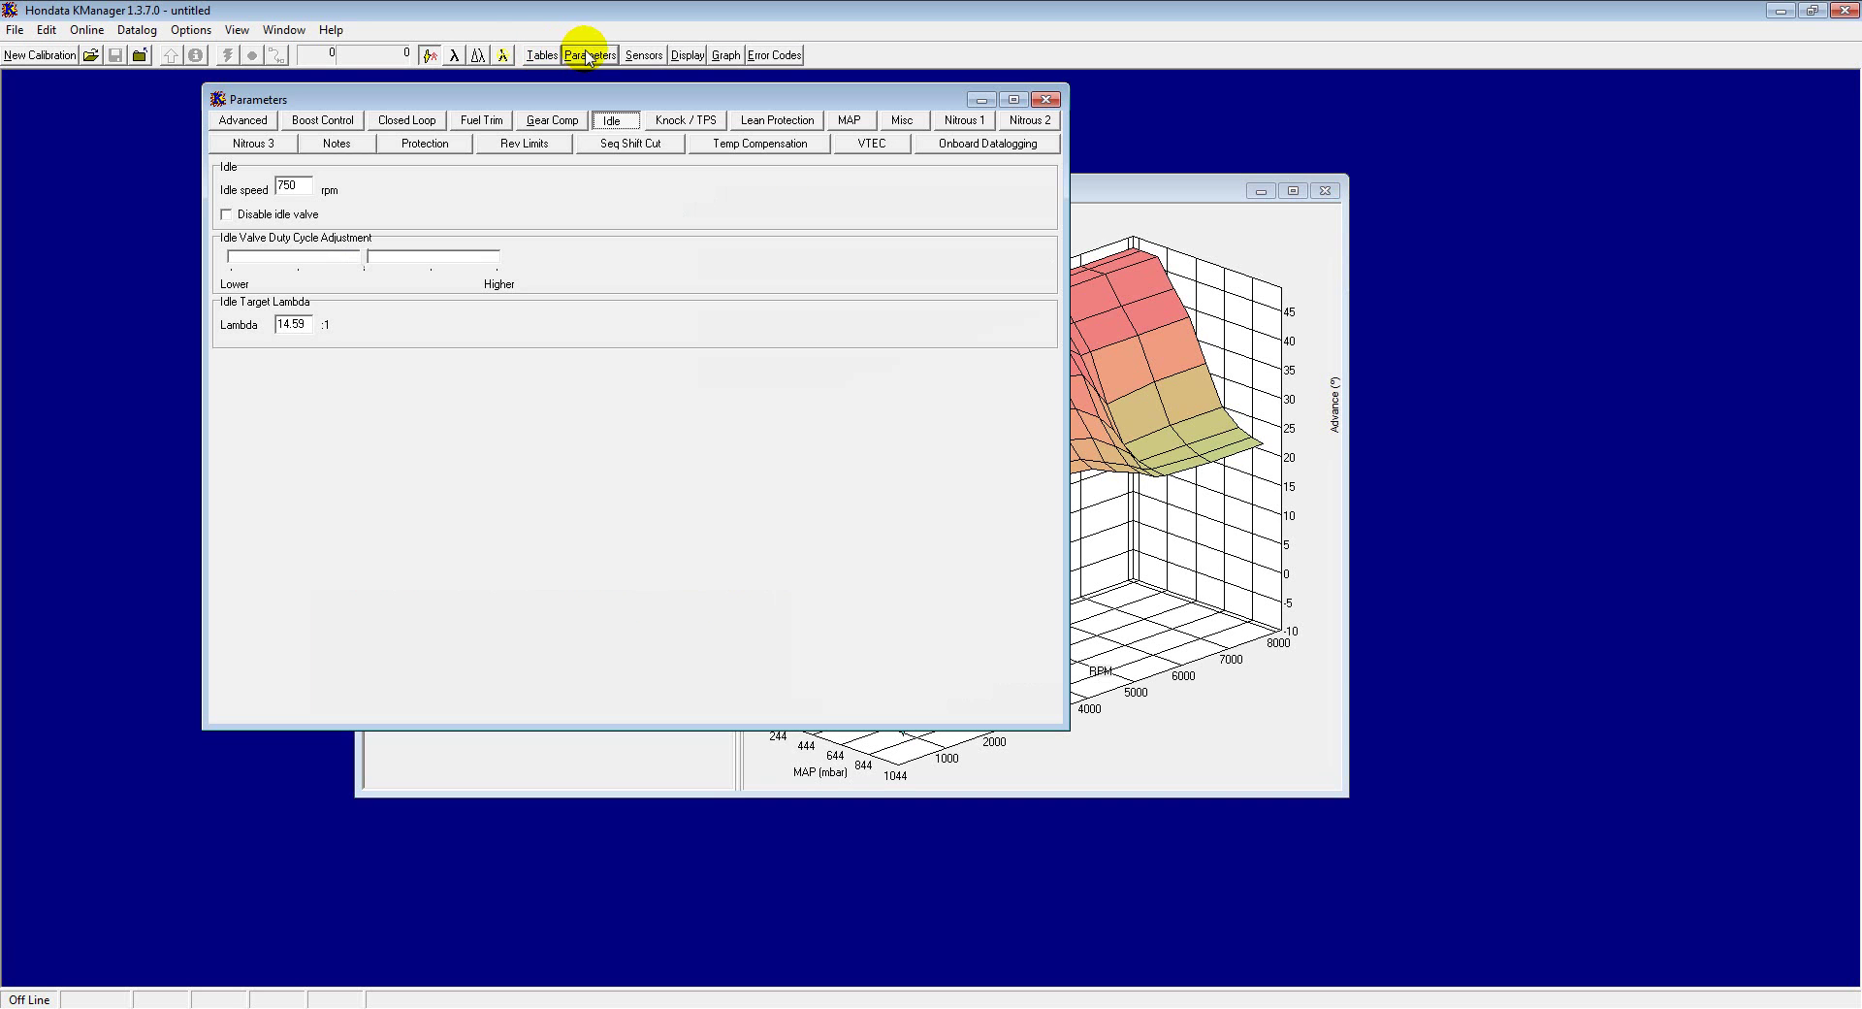
{"action": "left_click", "coordinate": [644, 56]}
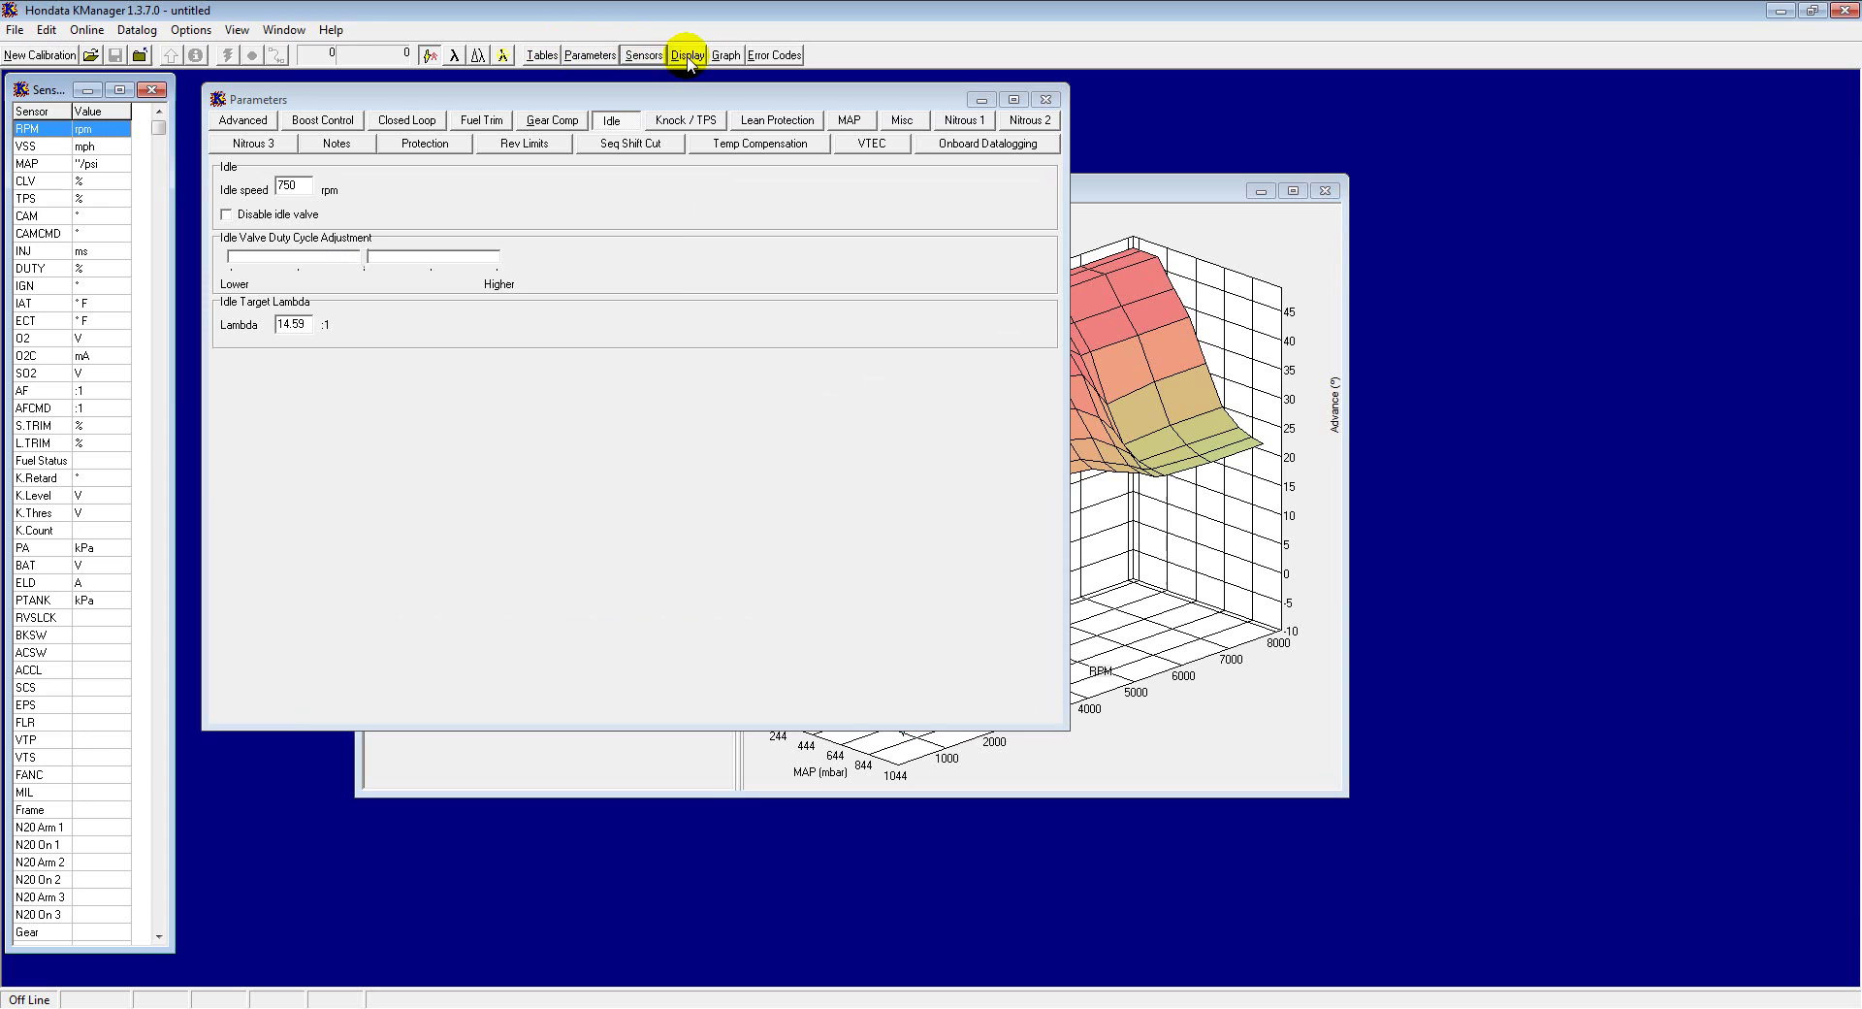
{"action": "left_click", "coordinate": [688, 56]}
{"action": "left_click", "coordinate": [739, 57]}
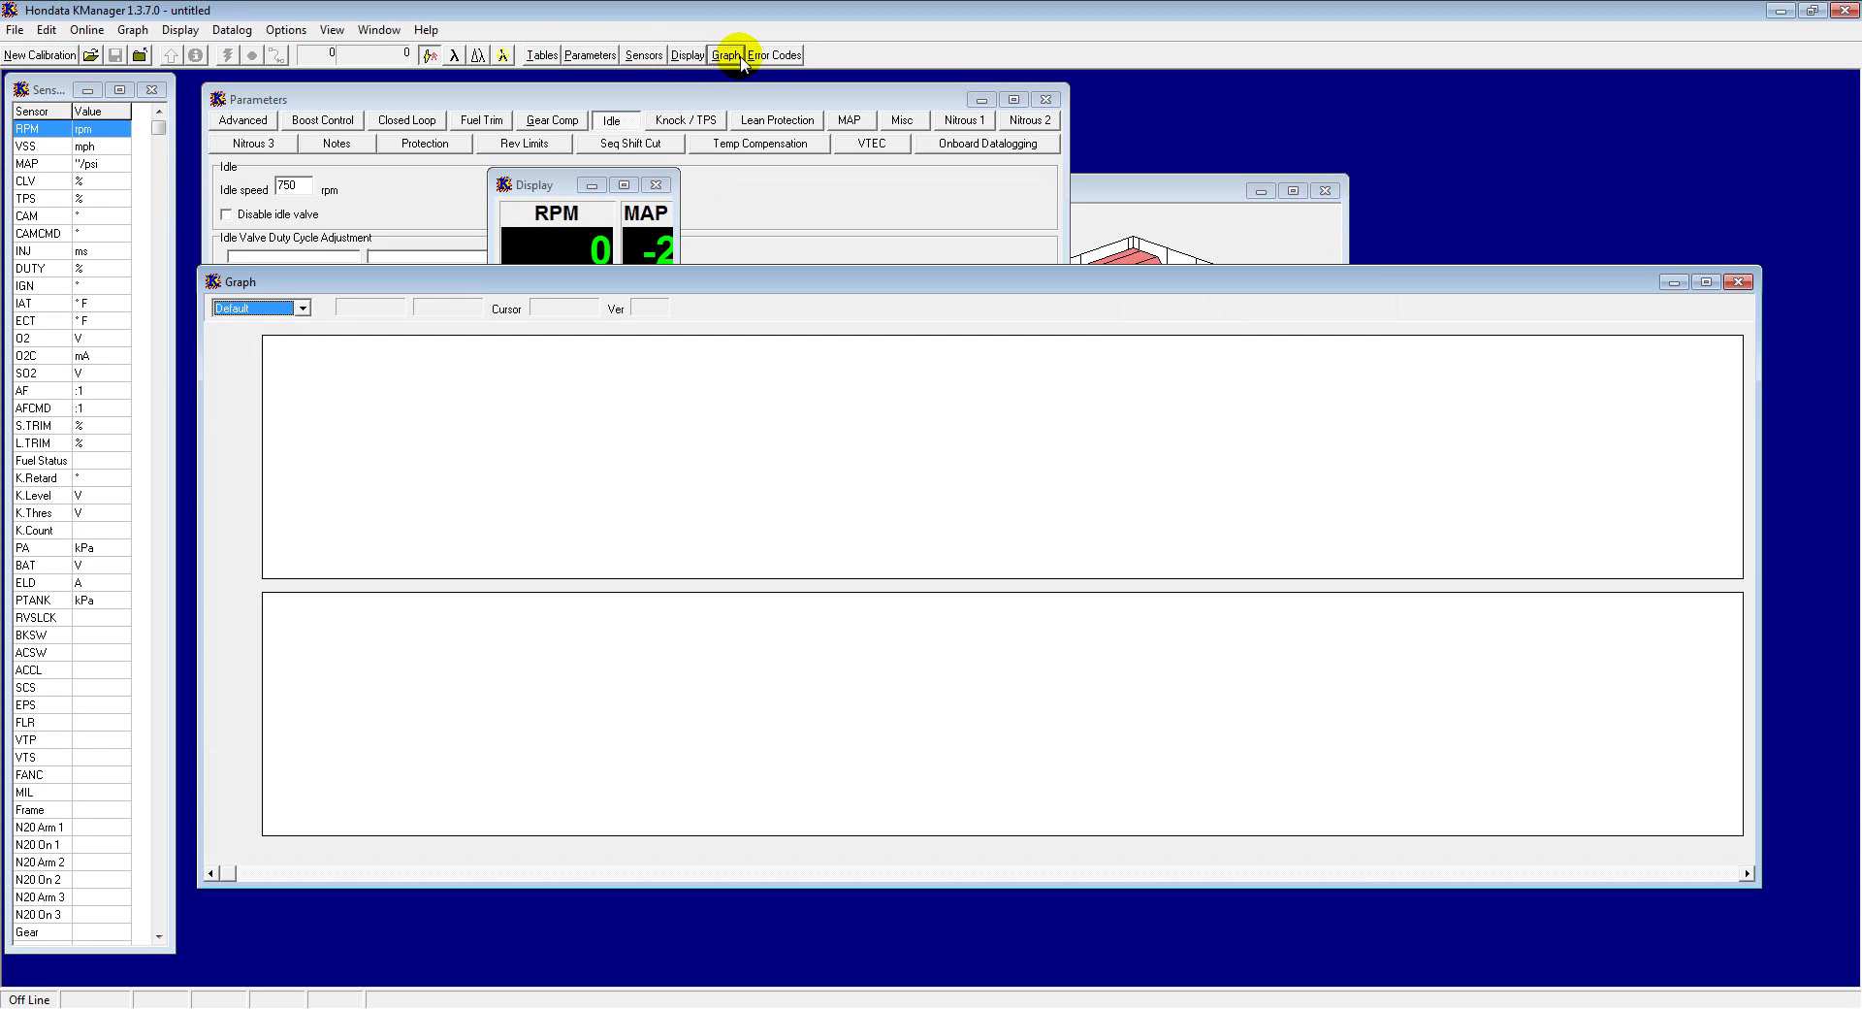
{"action": "left_click", "coordinate": [775, 56]}
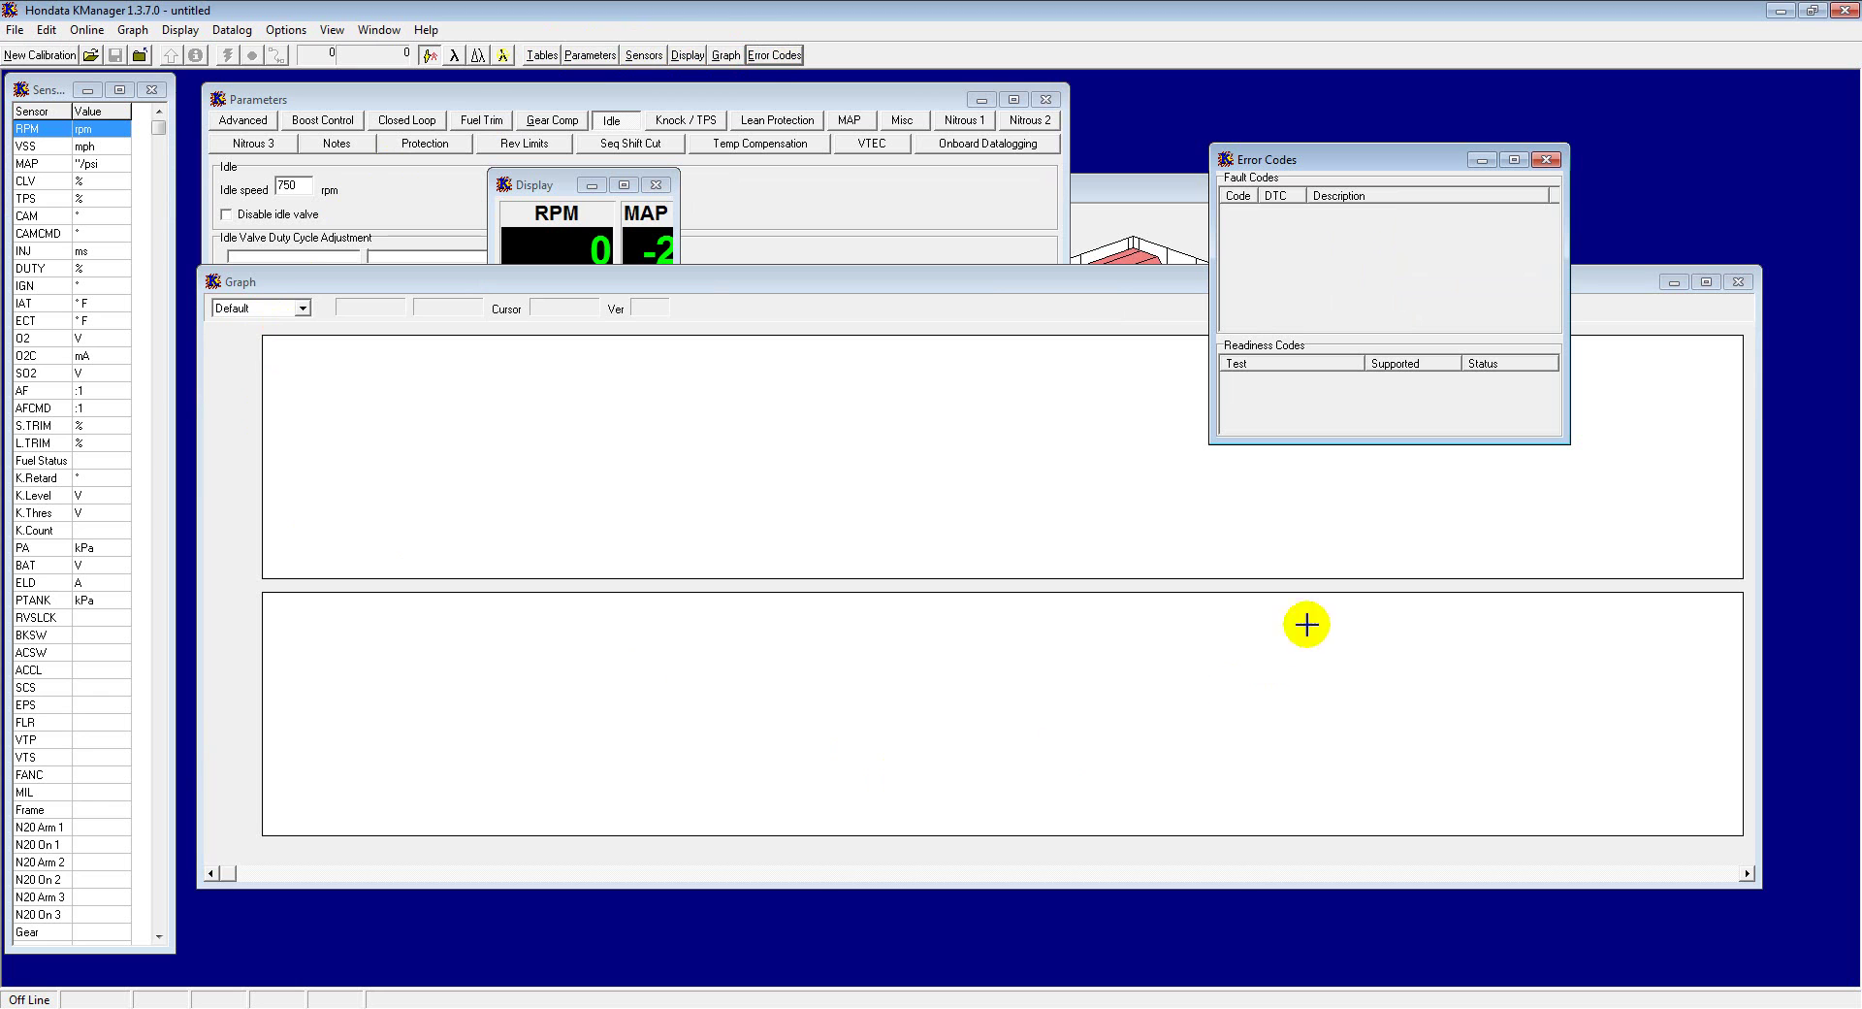
Step: Maximize the Error Codes window, then bring the maximized Low Speed Ignition table forward
{"action": "left_click", "coordinate": [1515, 160]}
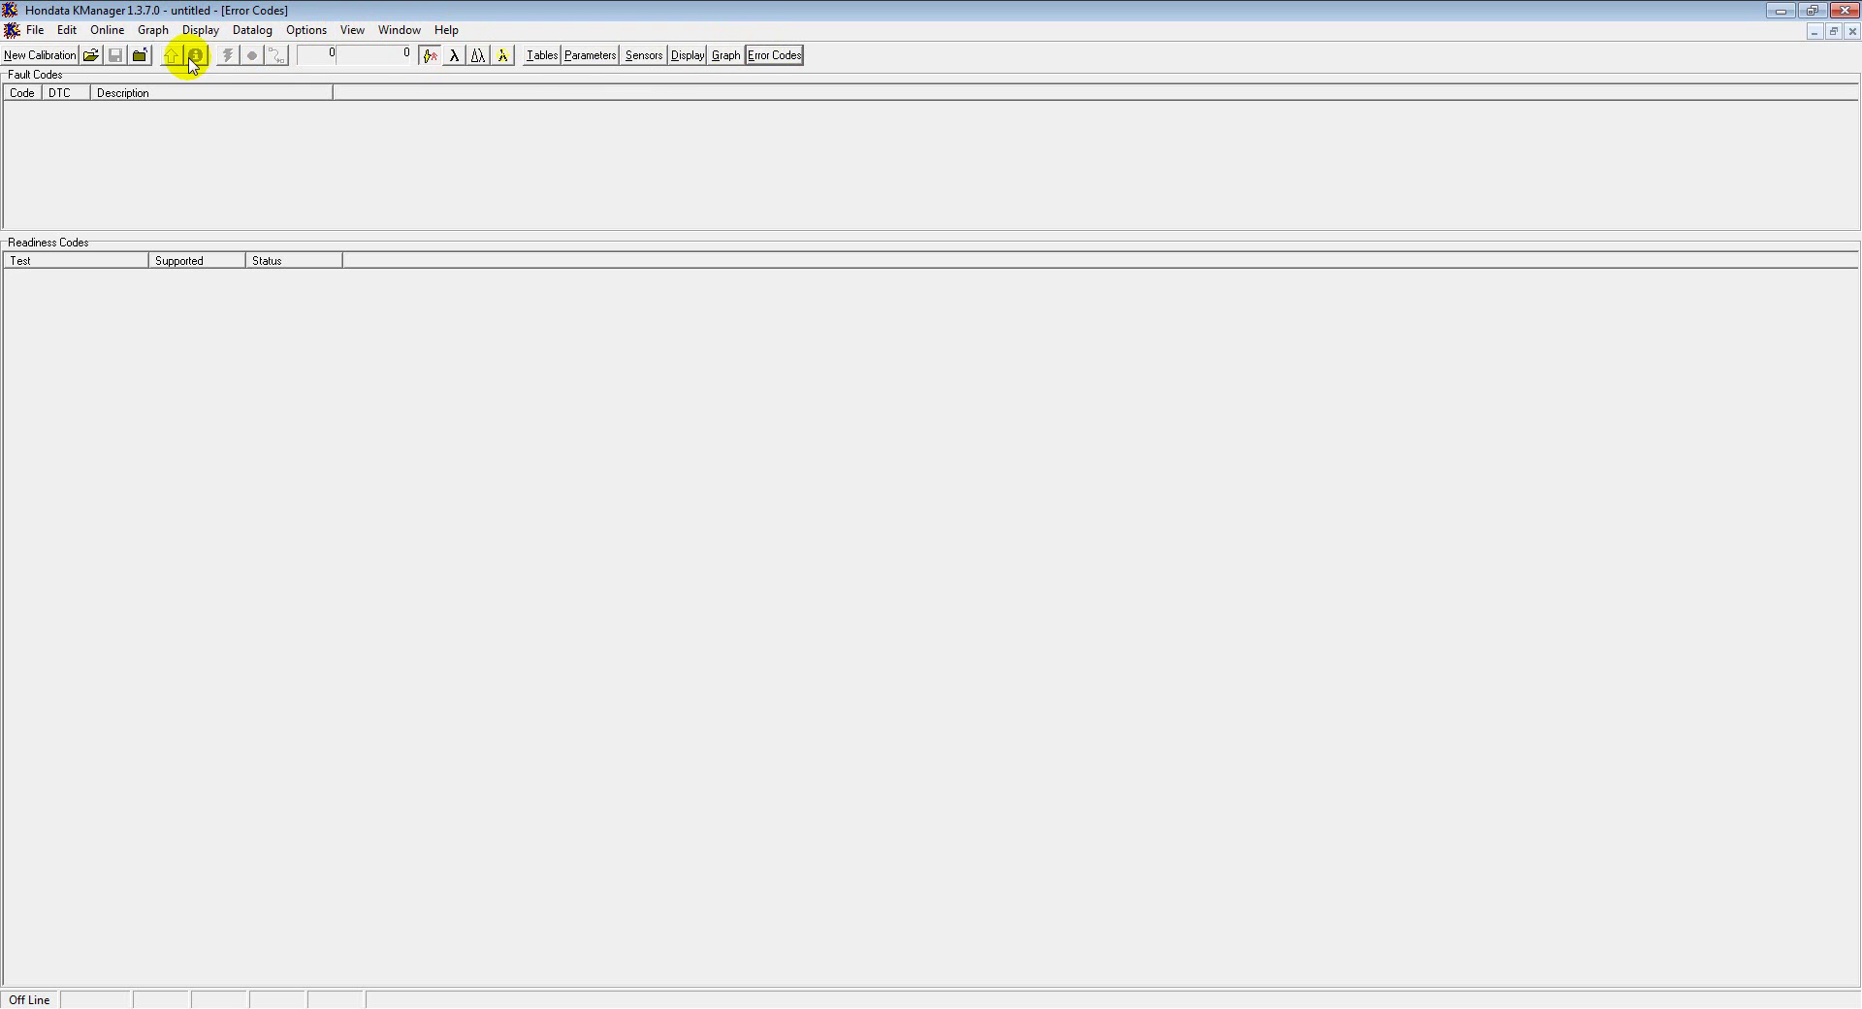
{"action": "left_click", "coordinate": [541, 55]}
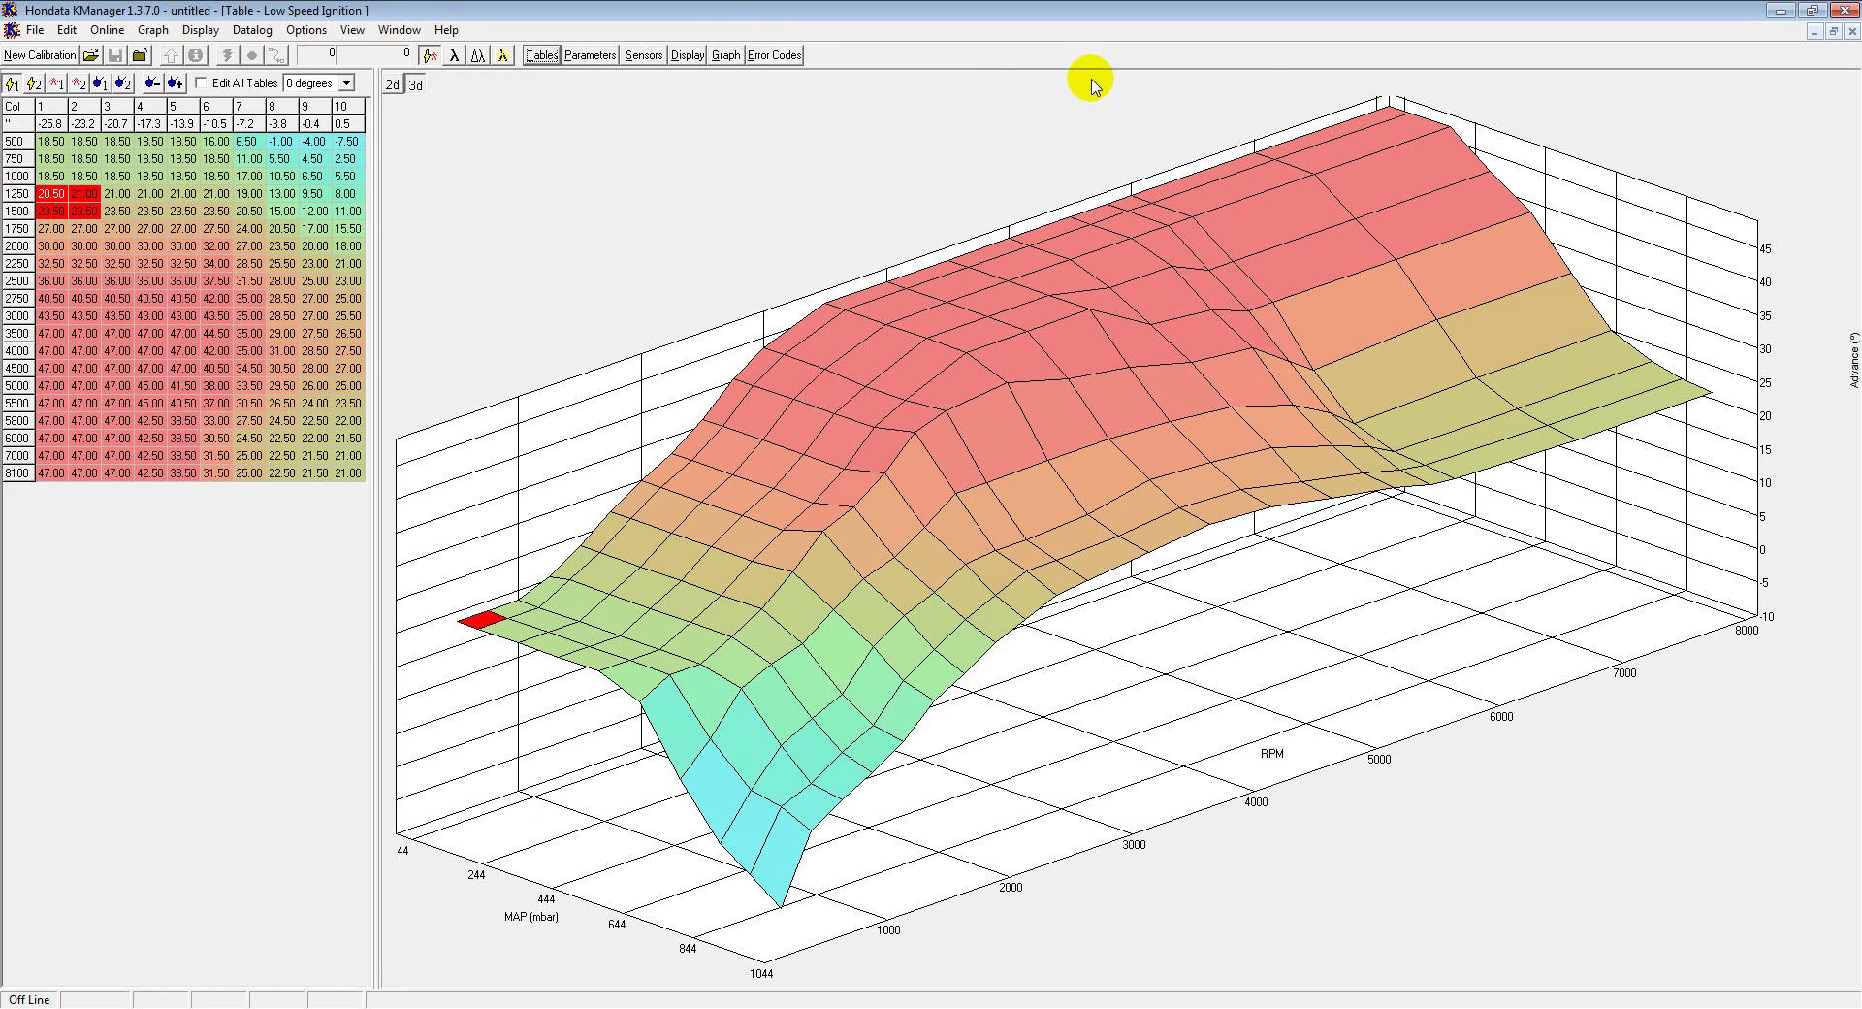
{"action": "left_click", "coordinate": [393, 88]}
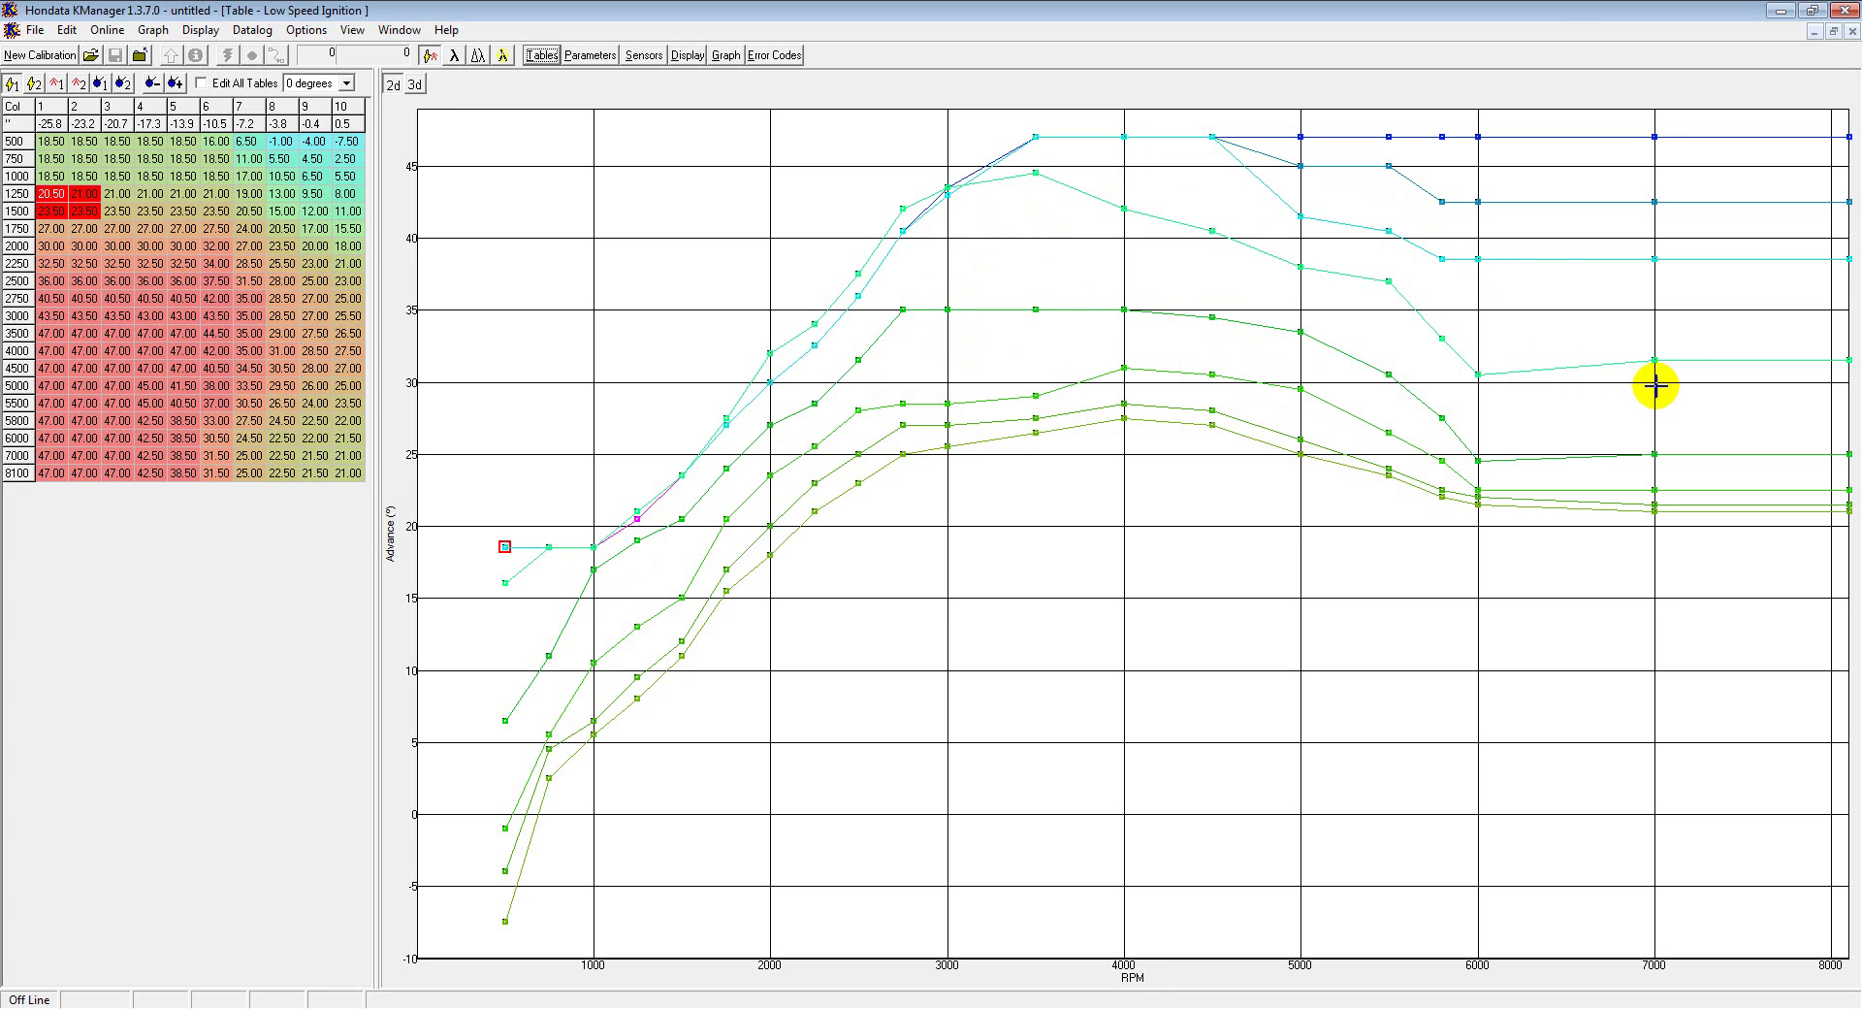
{"action": "left_click", "coordinate": [416, 85]}
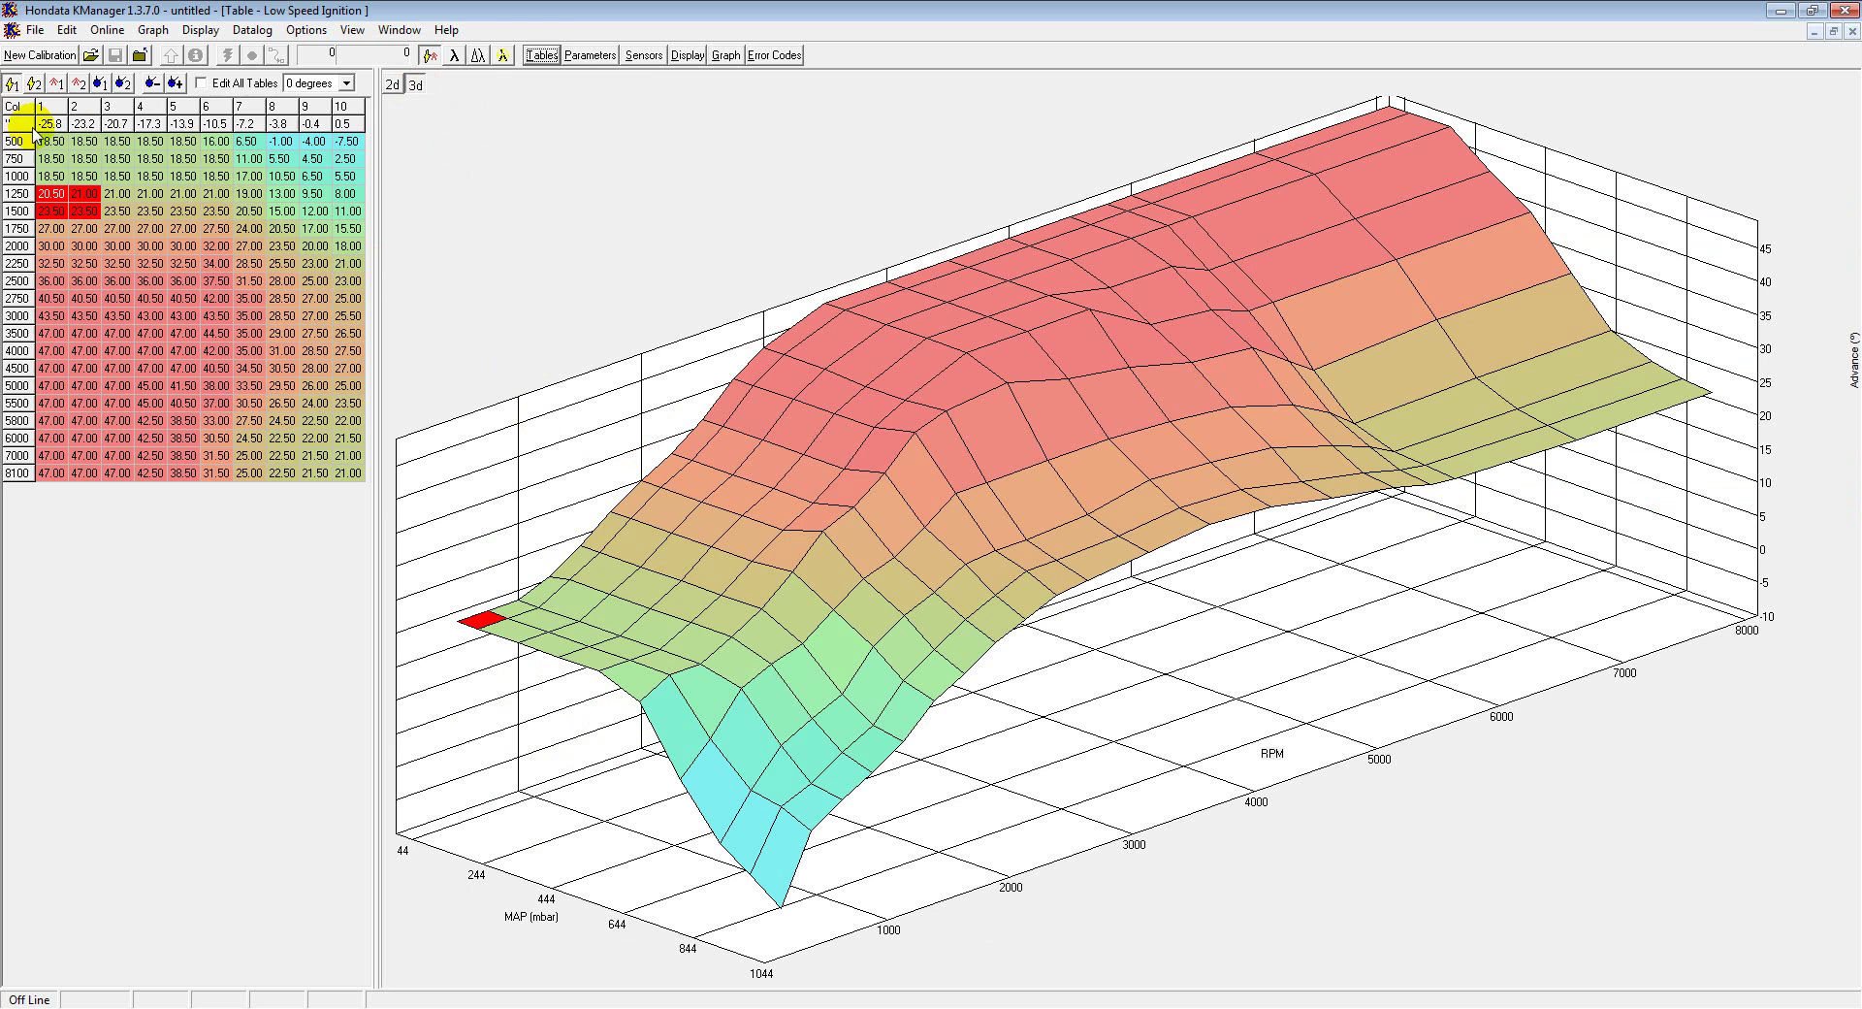
Step: Select Low Speed Ignition cells rows 500–1750, columns 1–3, then the 18.50 cell at row 500
{"action": "mouse_move", "coordinate": [50, 140]}
{"action": "left_mouse_down"}
{"action": "mouse_move", "coordinate": [354, 482]}
{"action": "mouse_move", "coordinate": [353, 366]}
{"action": "mouse_move", "coordinate": [41, 143]}
{"action": "left_mouse_up"}
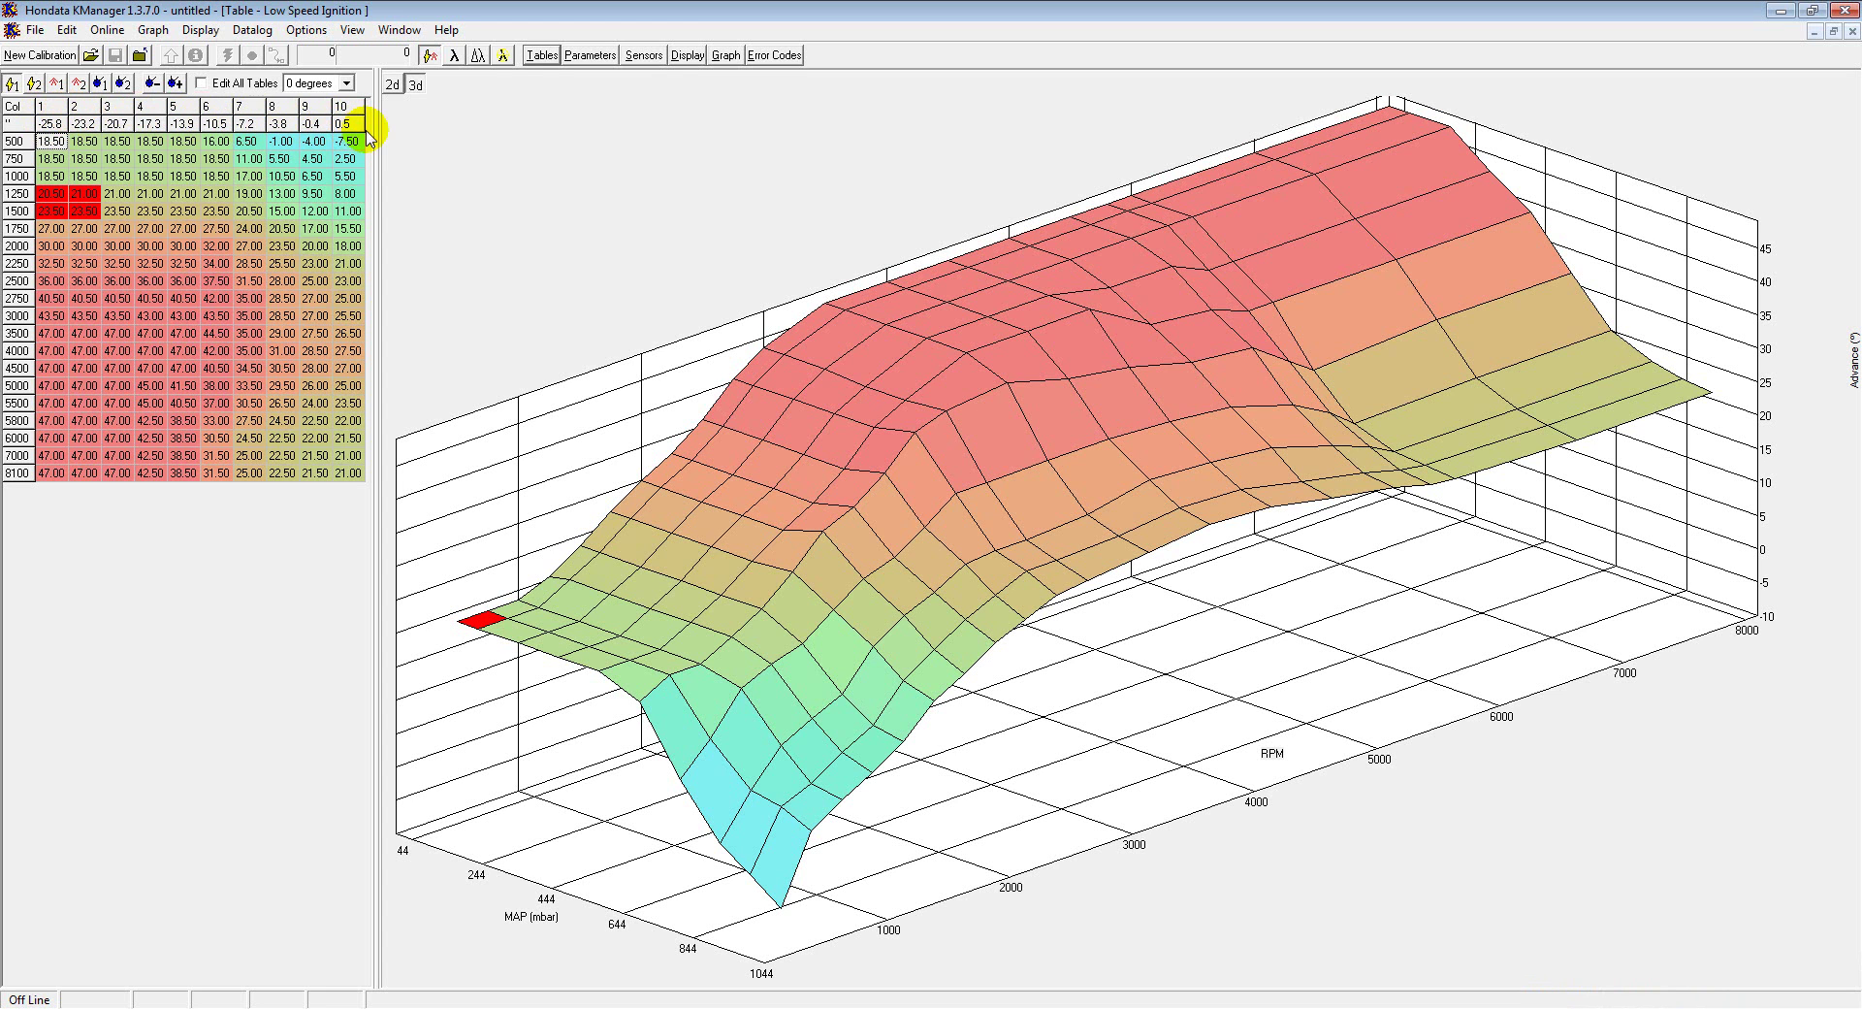
{"action": "left_click", "coordinate": [48, 141]}
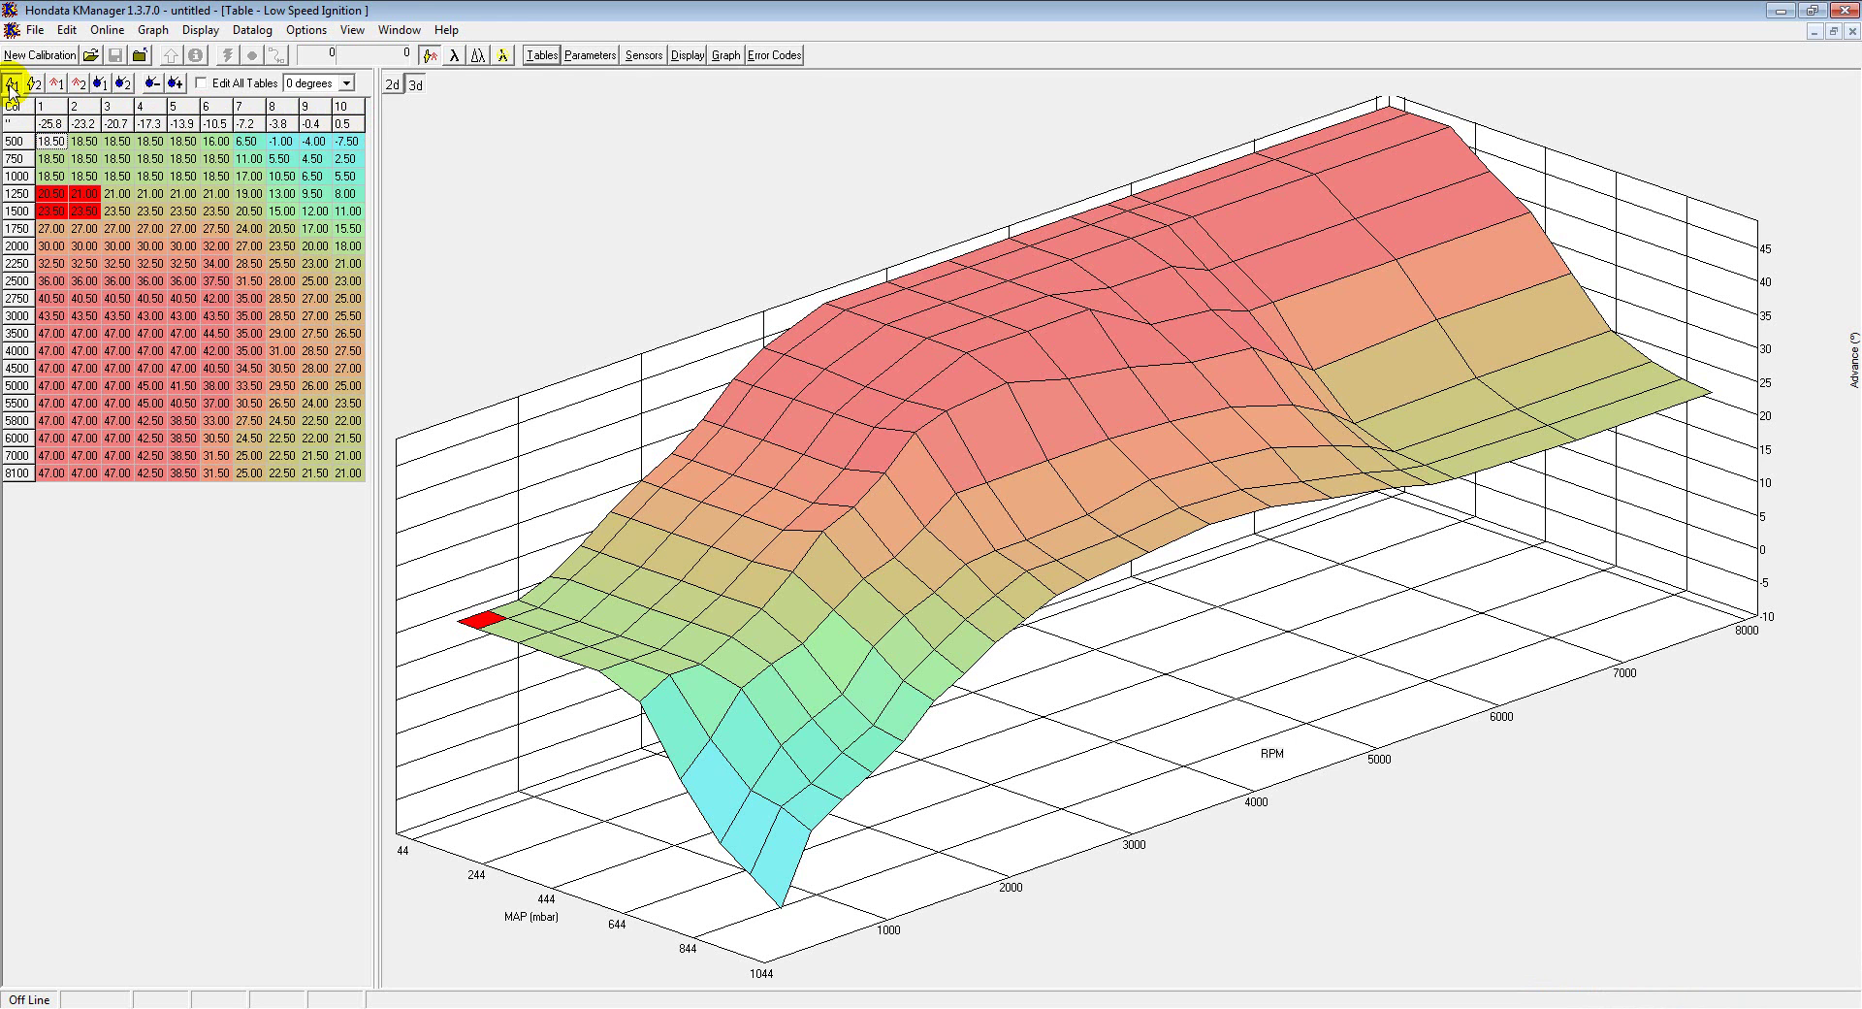
Step: View the High Speed Ignition, Low/High Speed Fuel and Low/High Speed Cam Angle tables, then list the cam angle settings
{"action": "left_click", "coordinate": [34, 84]}
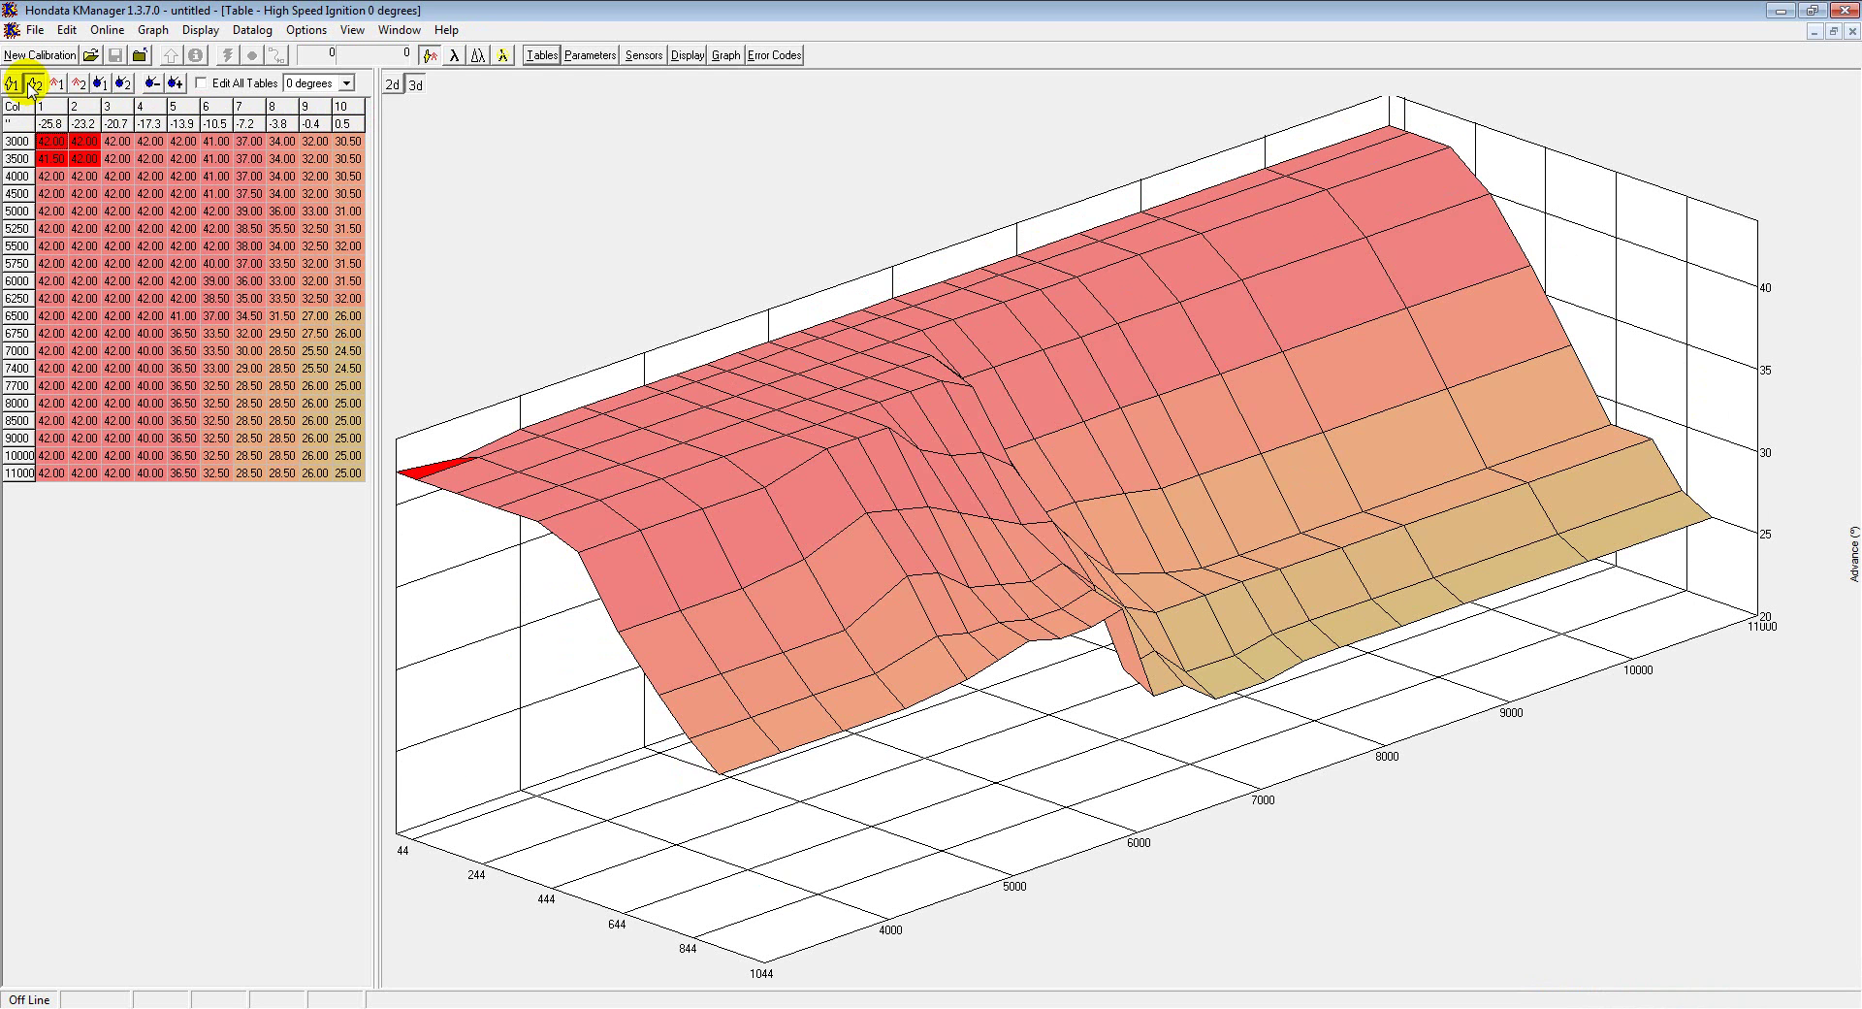
{"action": "left_click", "coordinate": [57, 84]}
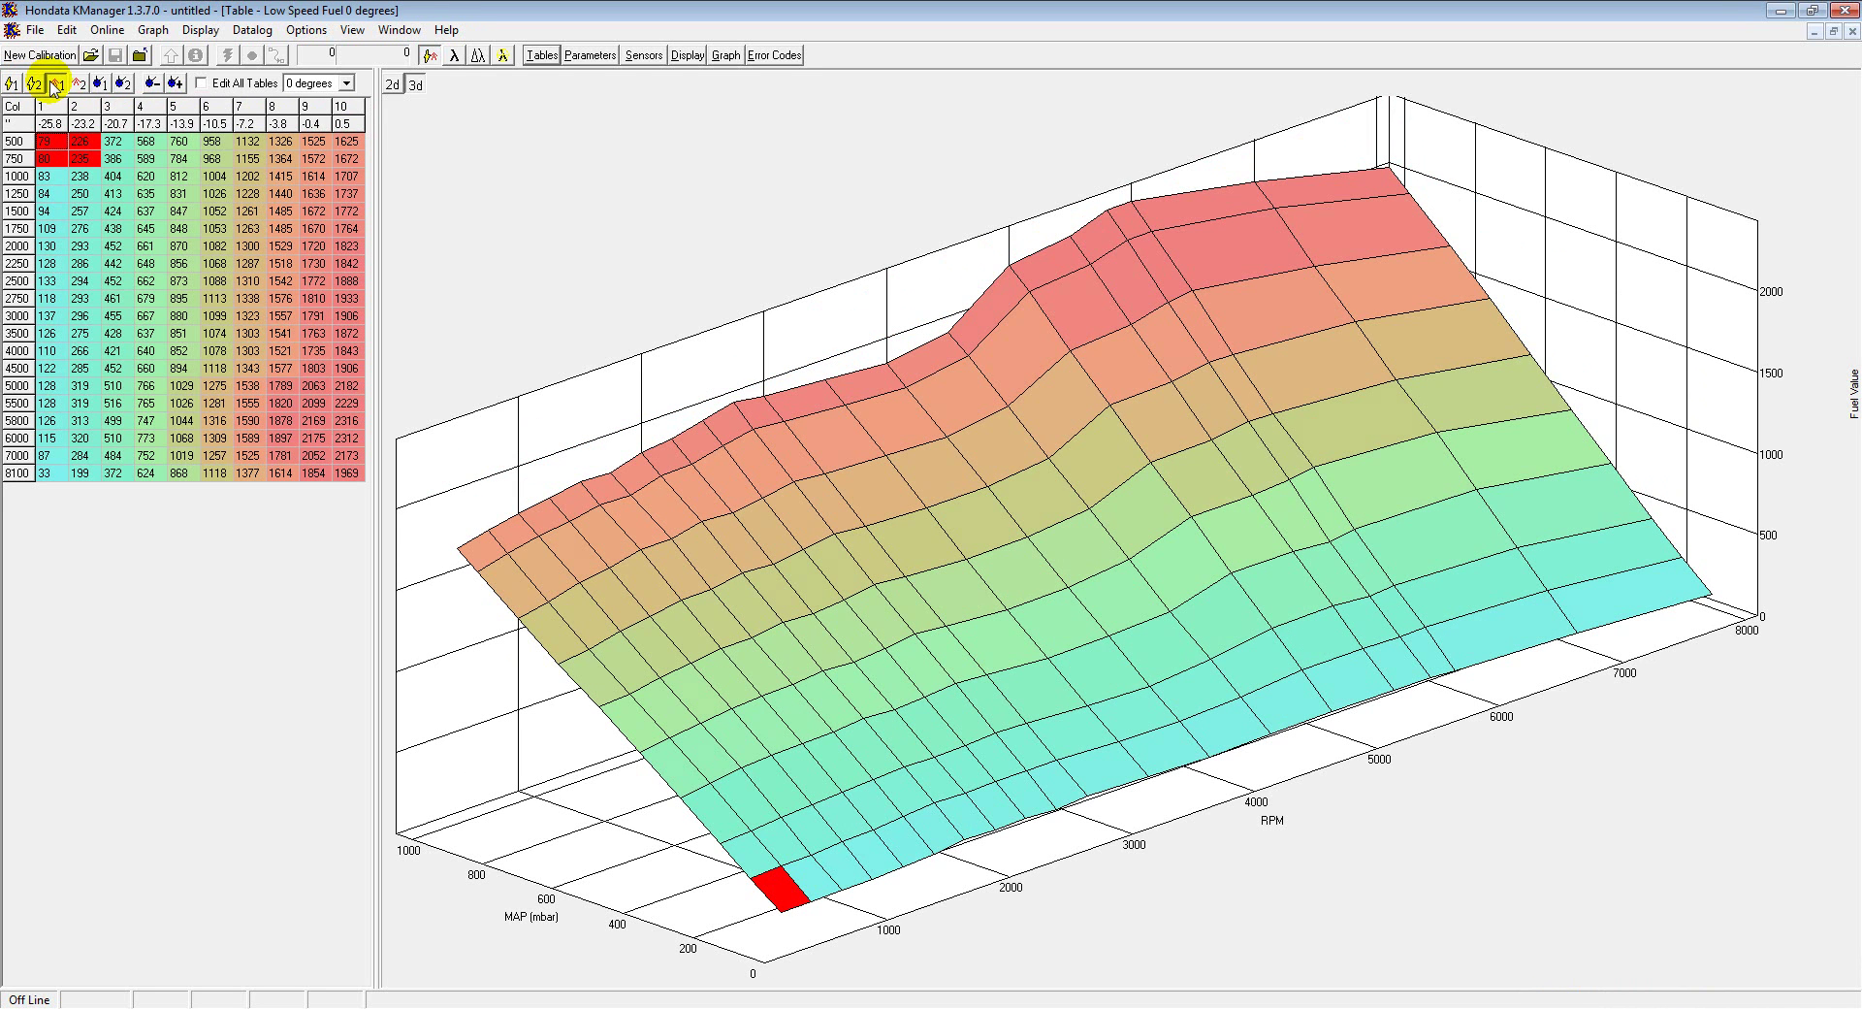
{"action": "left_click", "coordinate": [81, 84]}
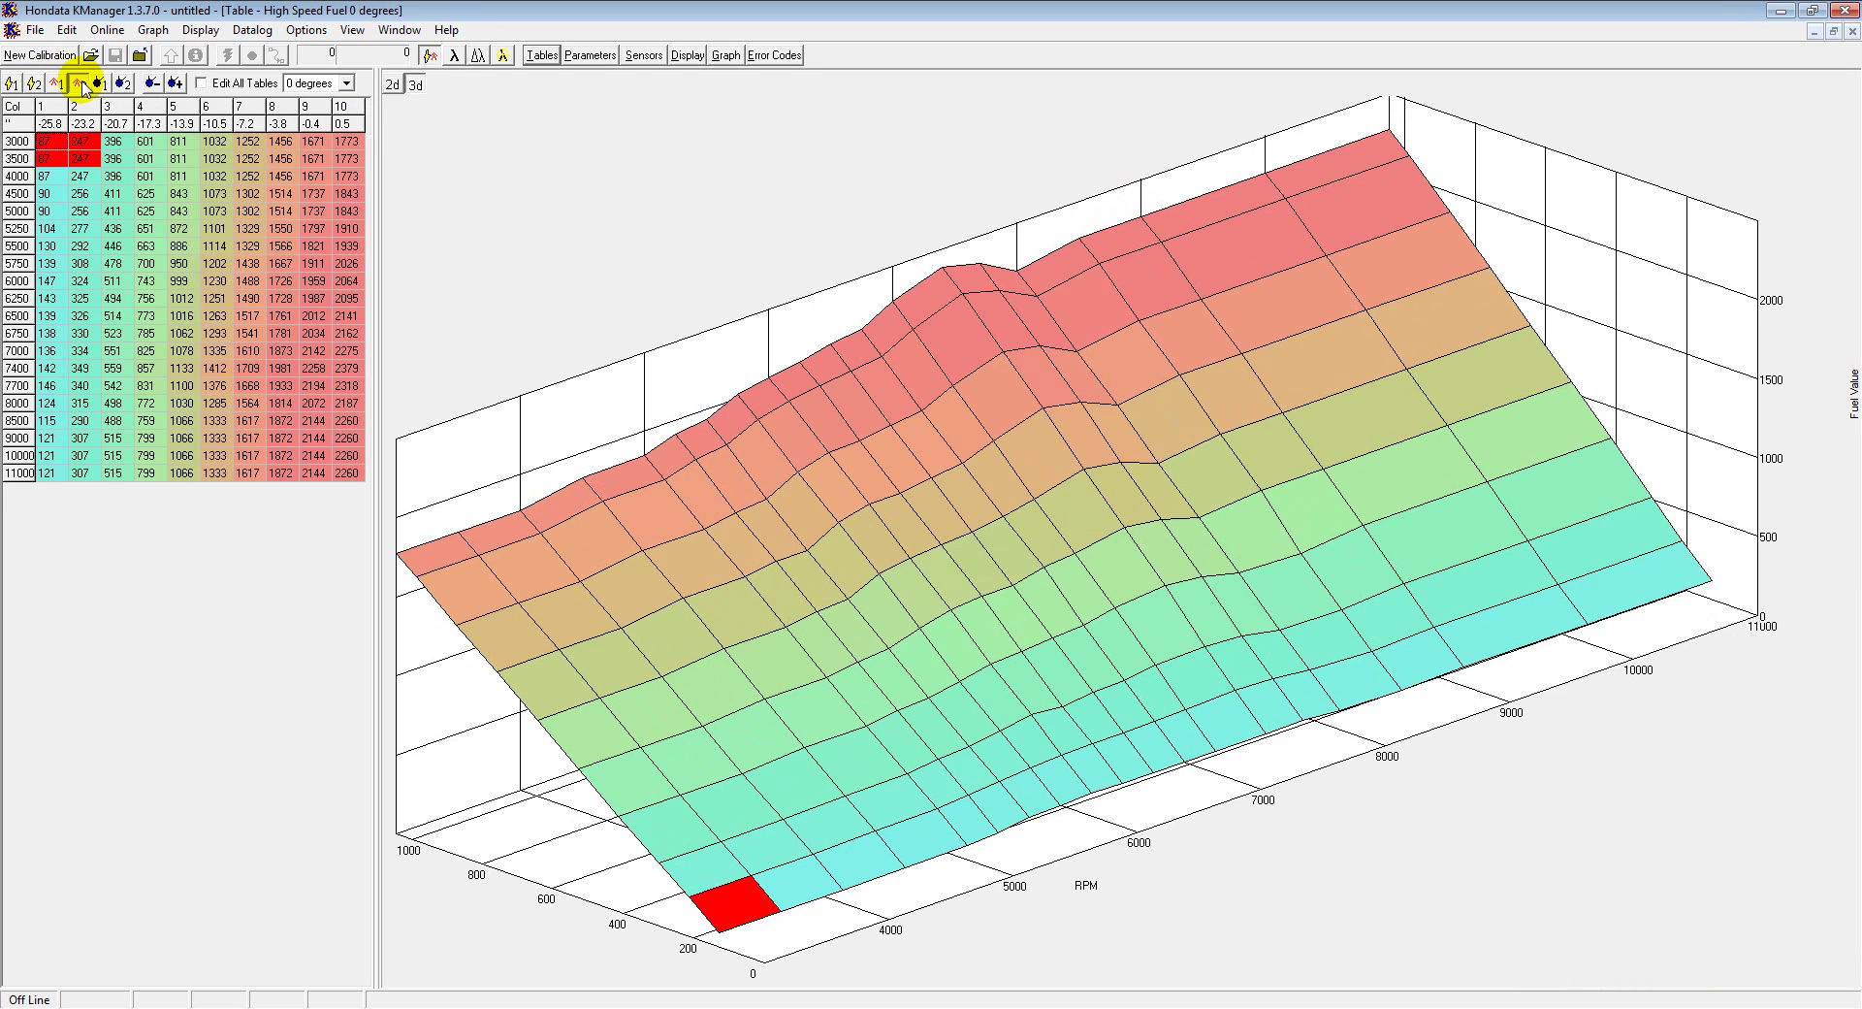
{"action": "left_click", "coordinate": [101, 85]}
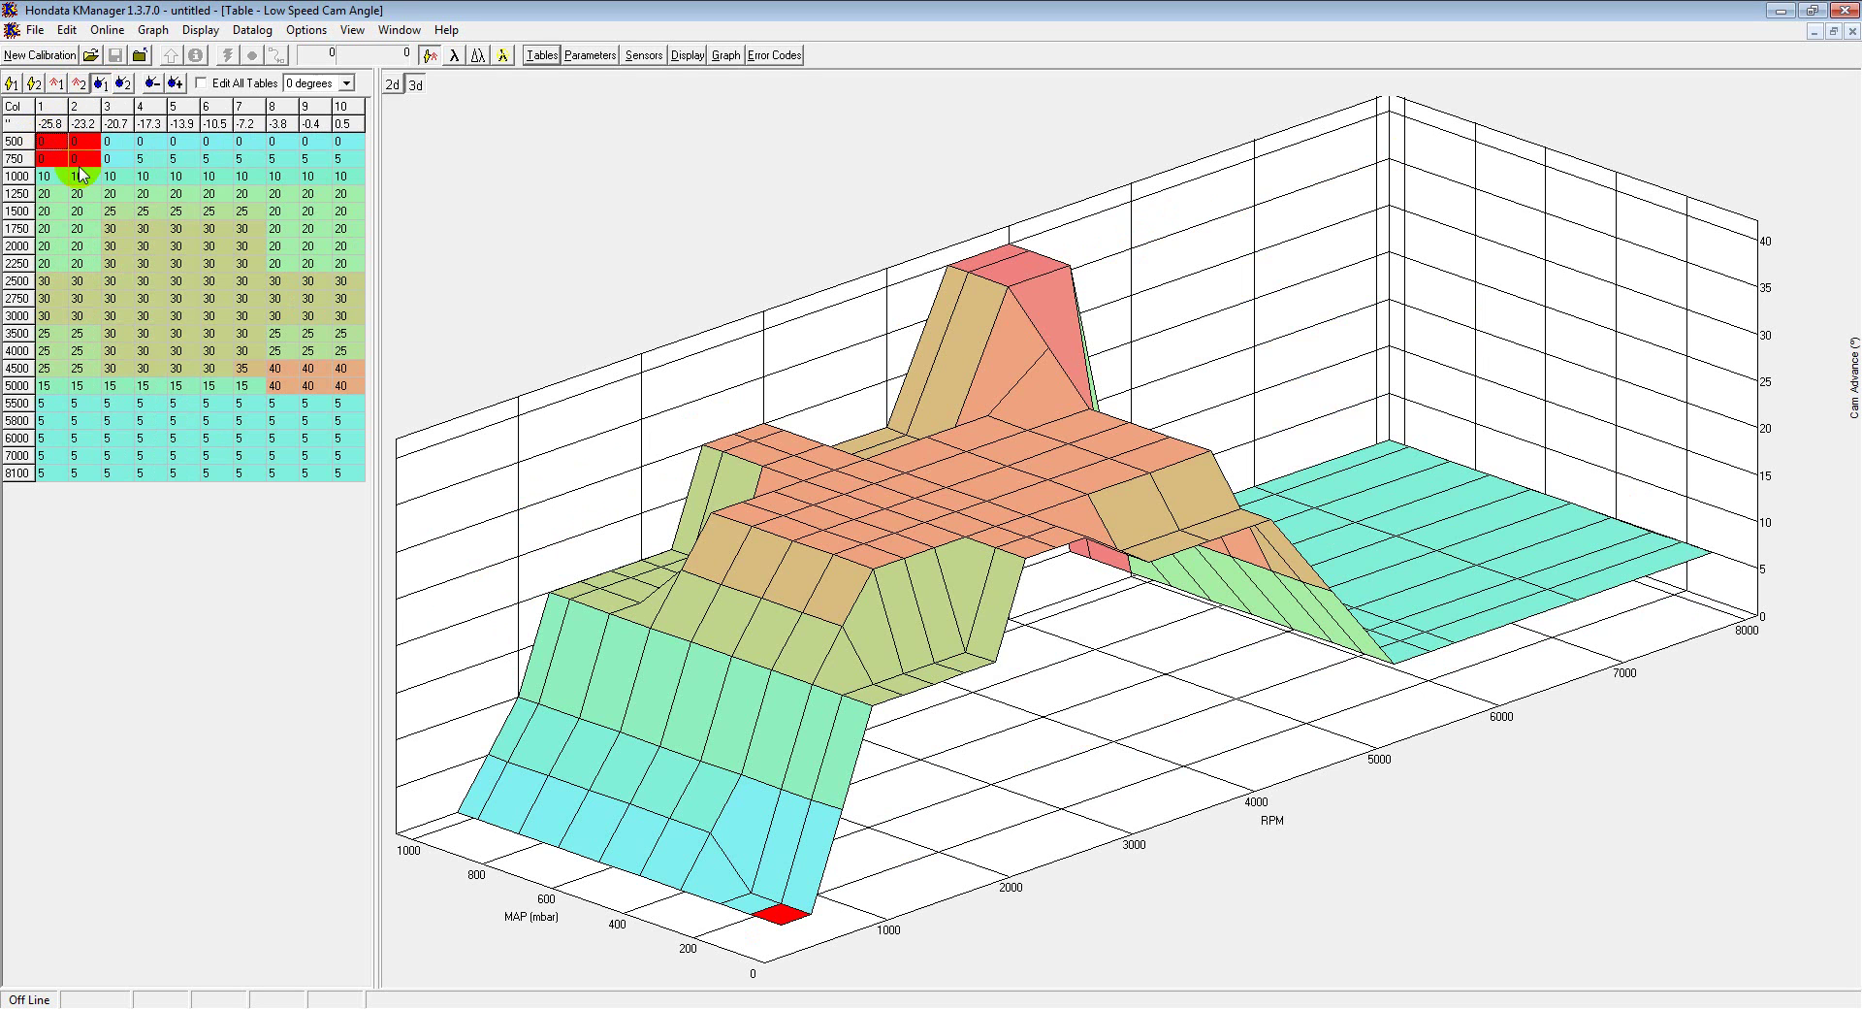
{"action": "left_click", "coordinate": [124, 85]}
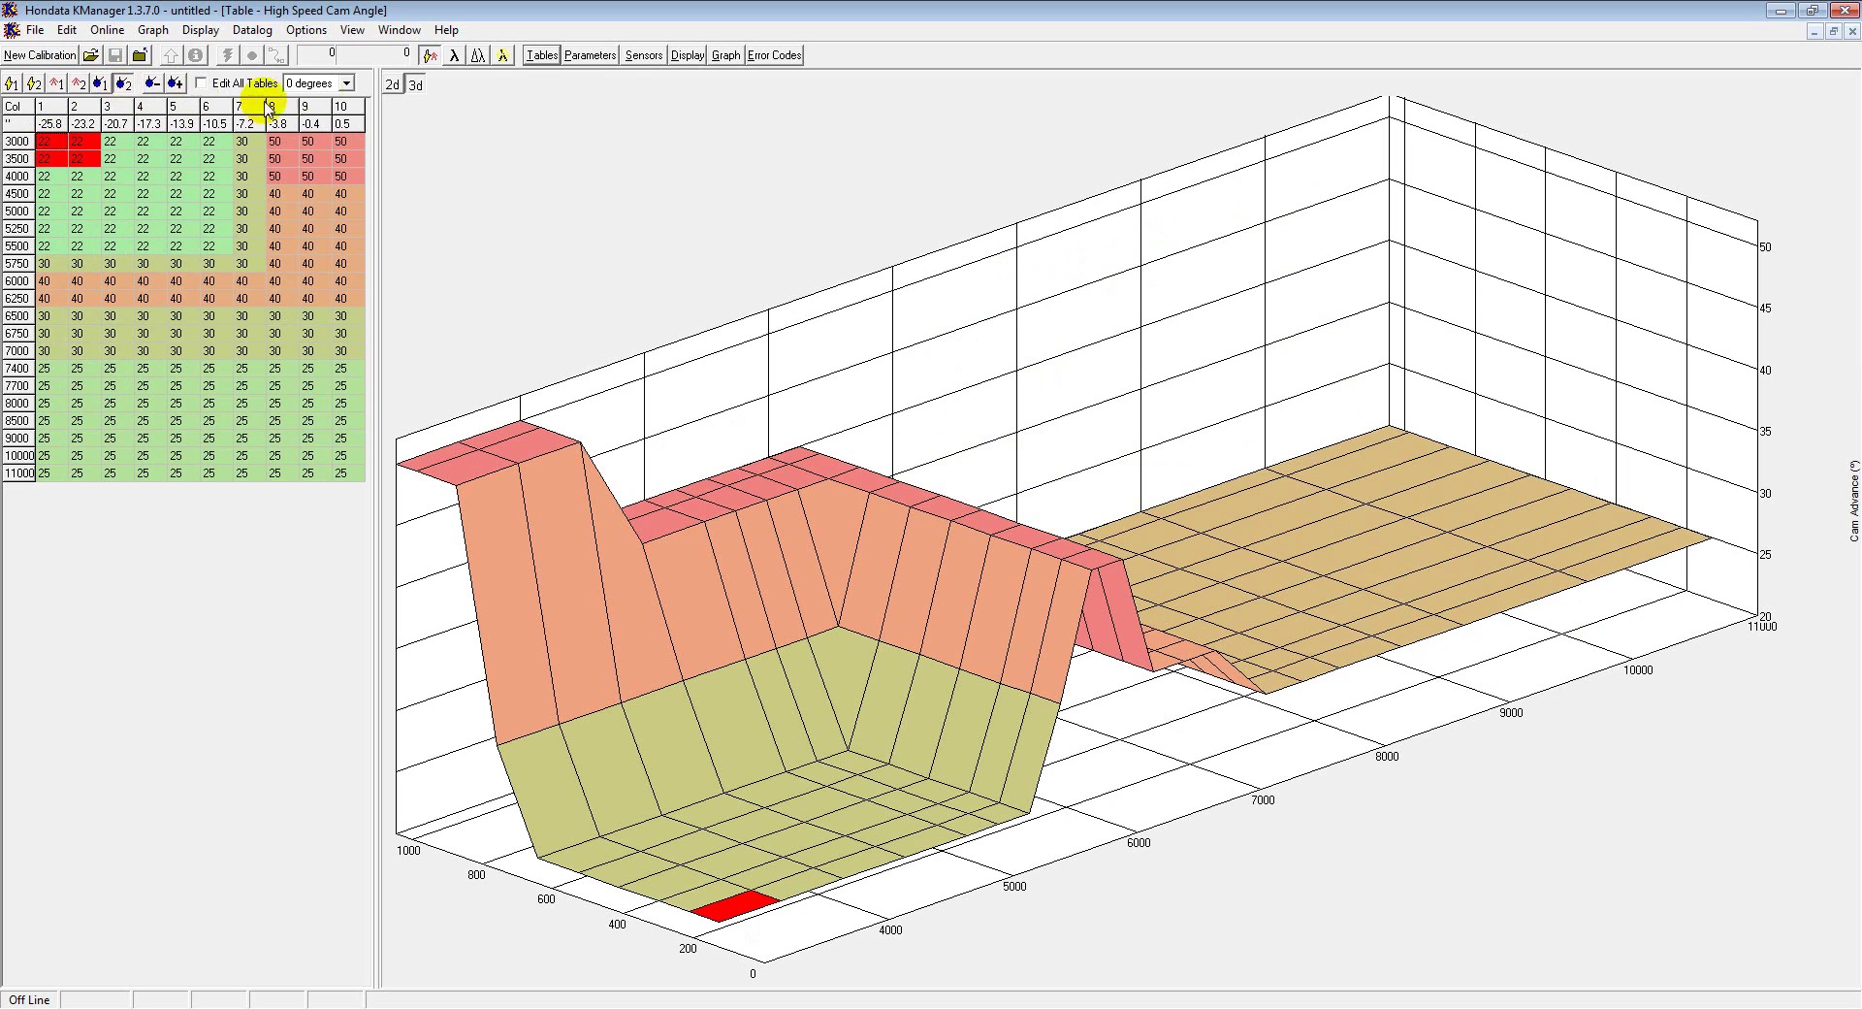
{"action": "left_click", "coordinate": [348, 84]}
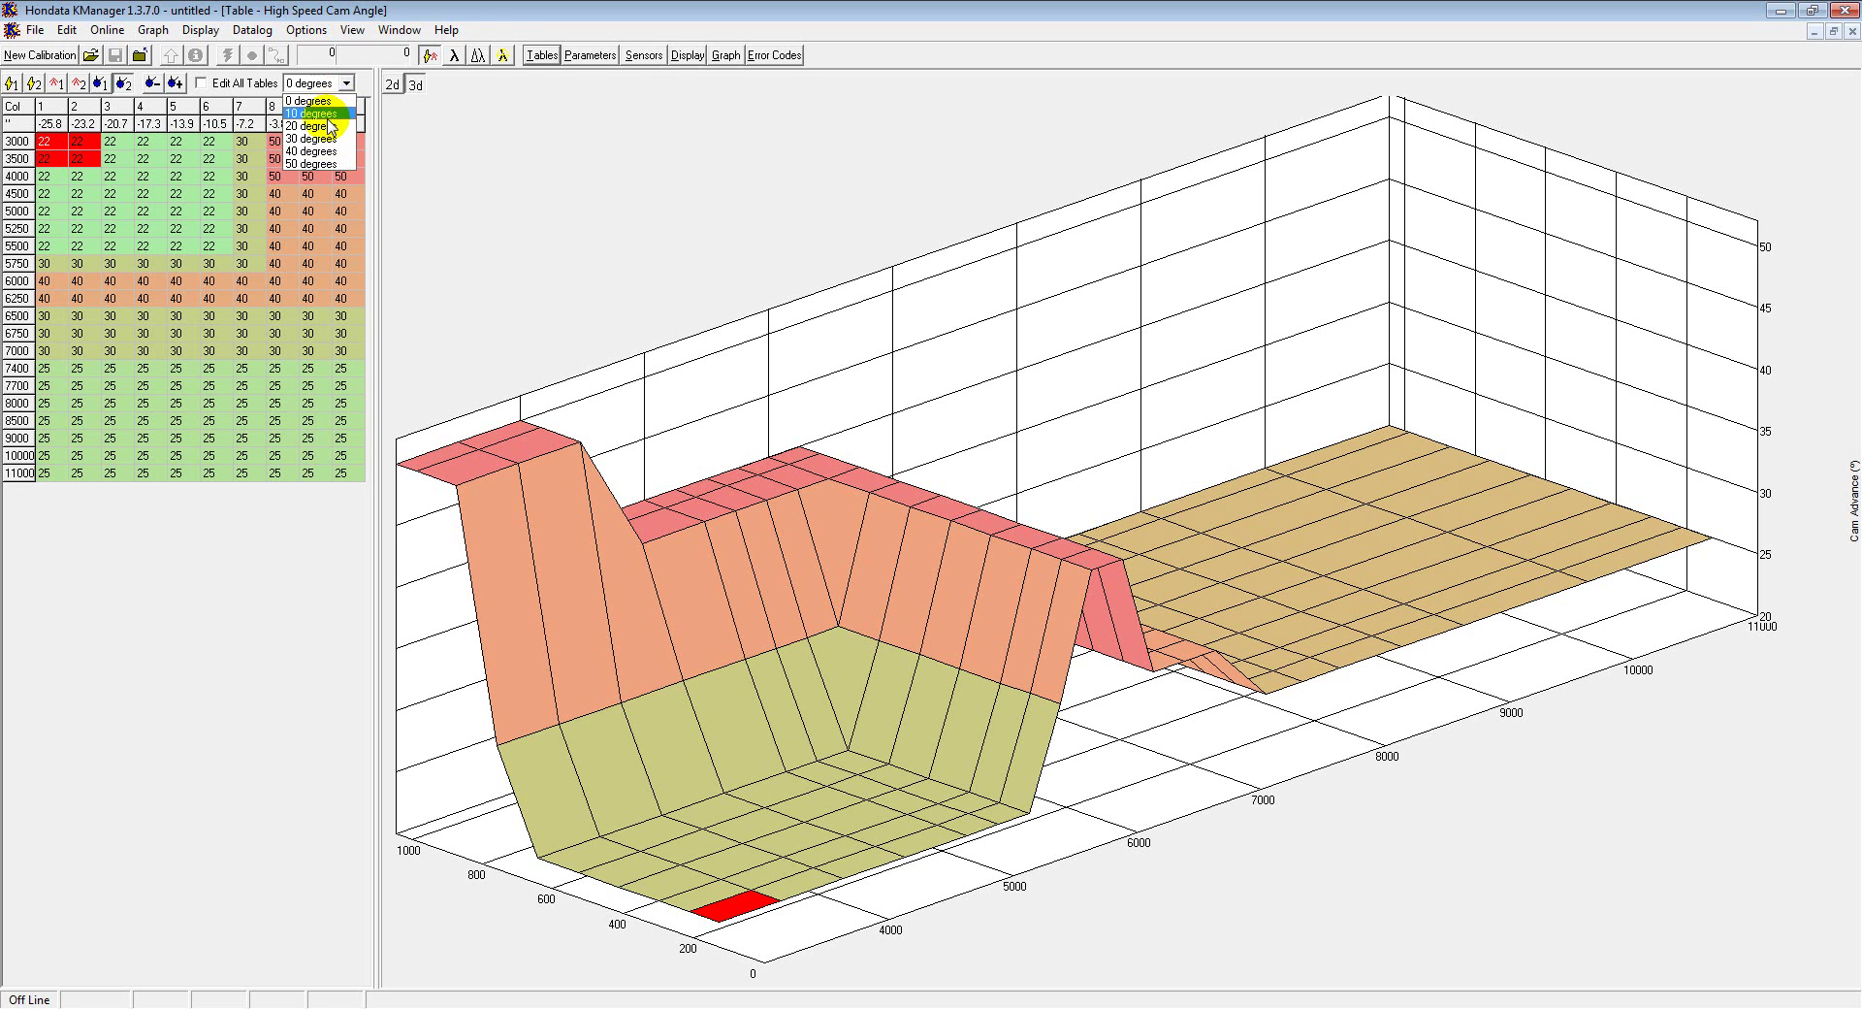
{"action": "left_click", "coordinate": [331, 114]}
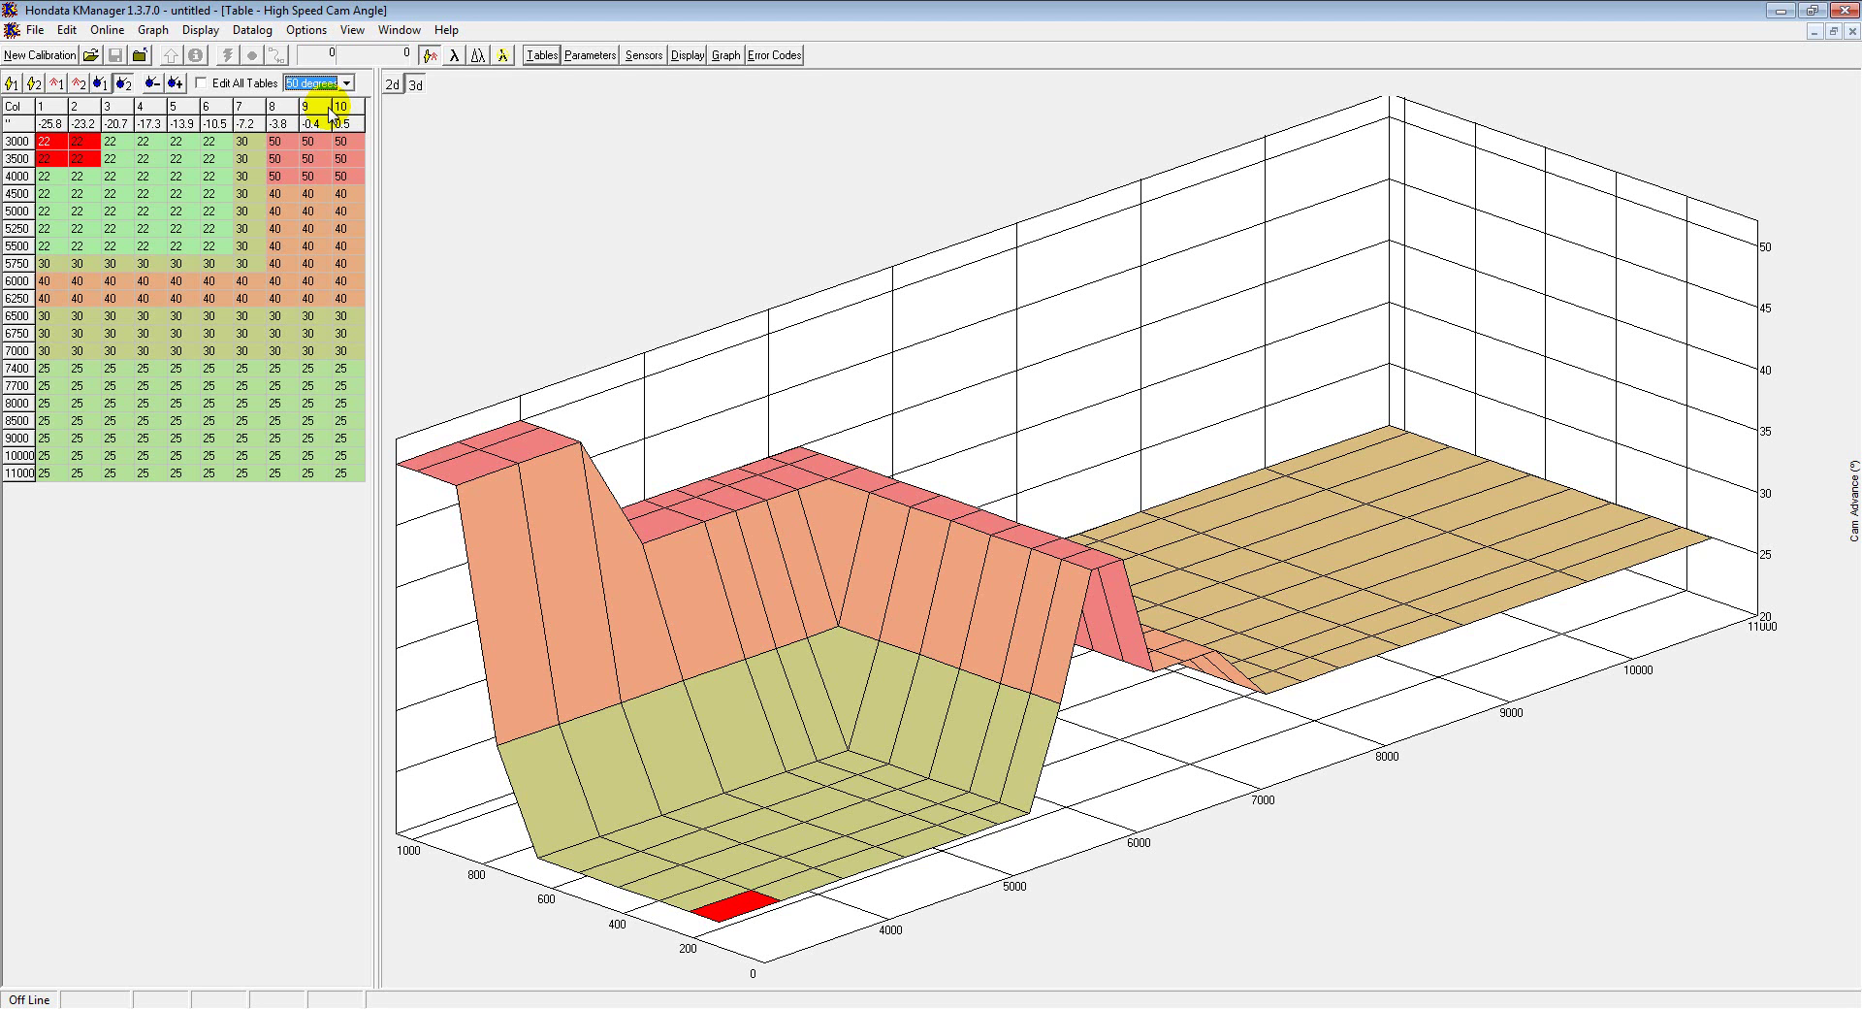
{"action": "key", "text": "Up"}
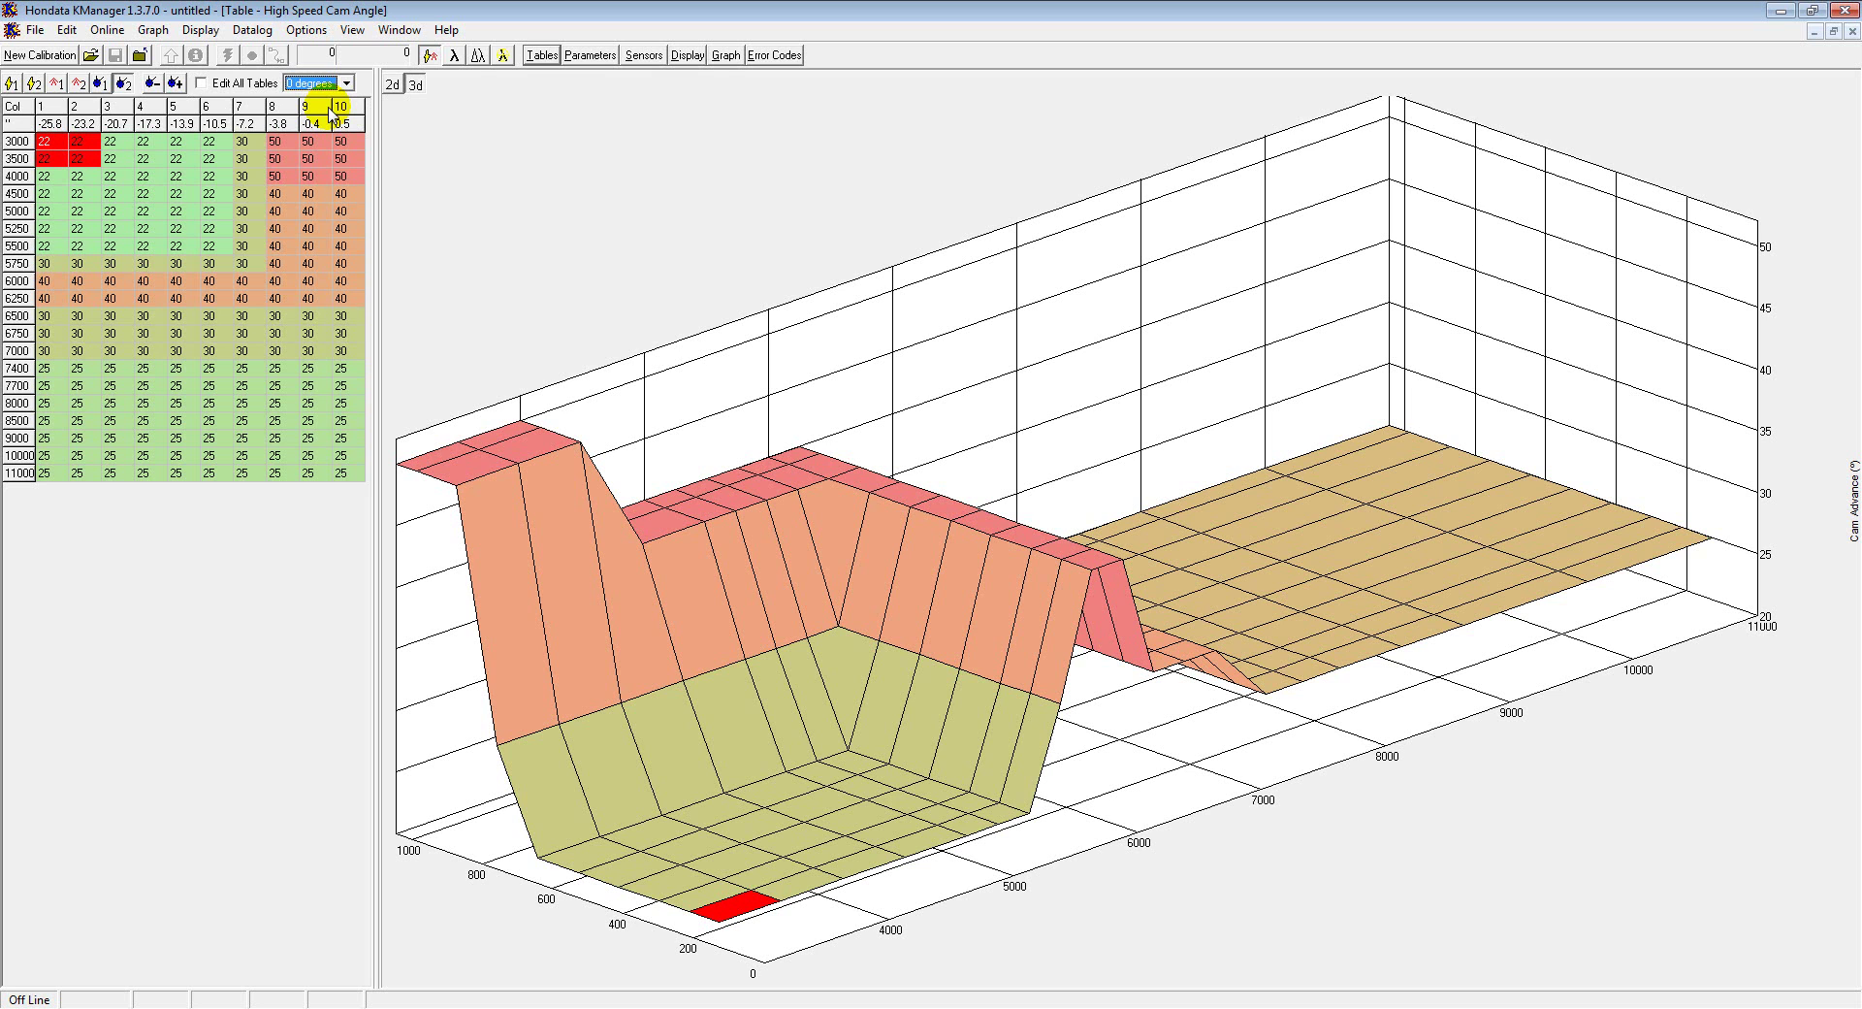